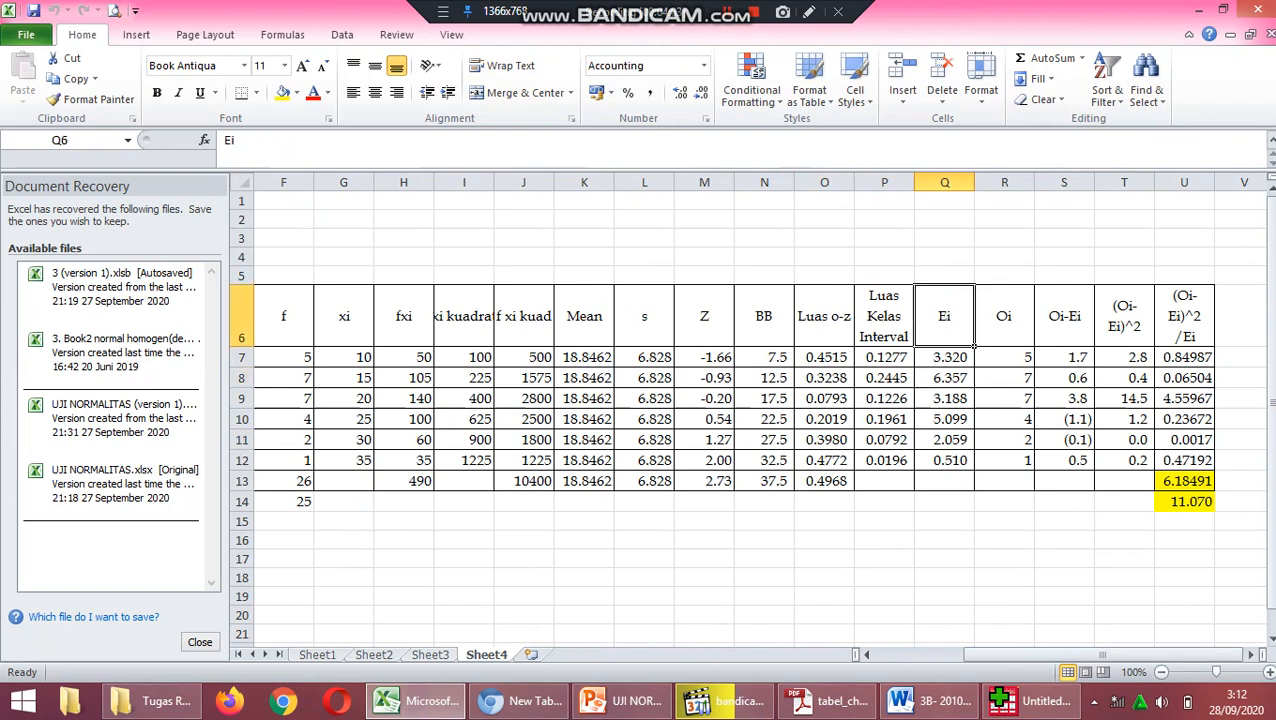
Examine the (Oi-Ei)^2/Ei column, its sum, the CHIINV critical value beneath it and the class intervals in Sheet4.
{"action": "left_click", "coordinate": [1184, 316]}
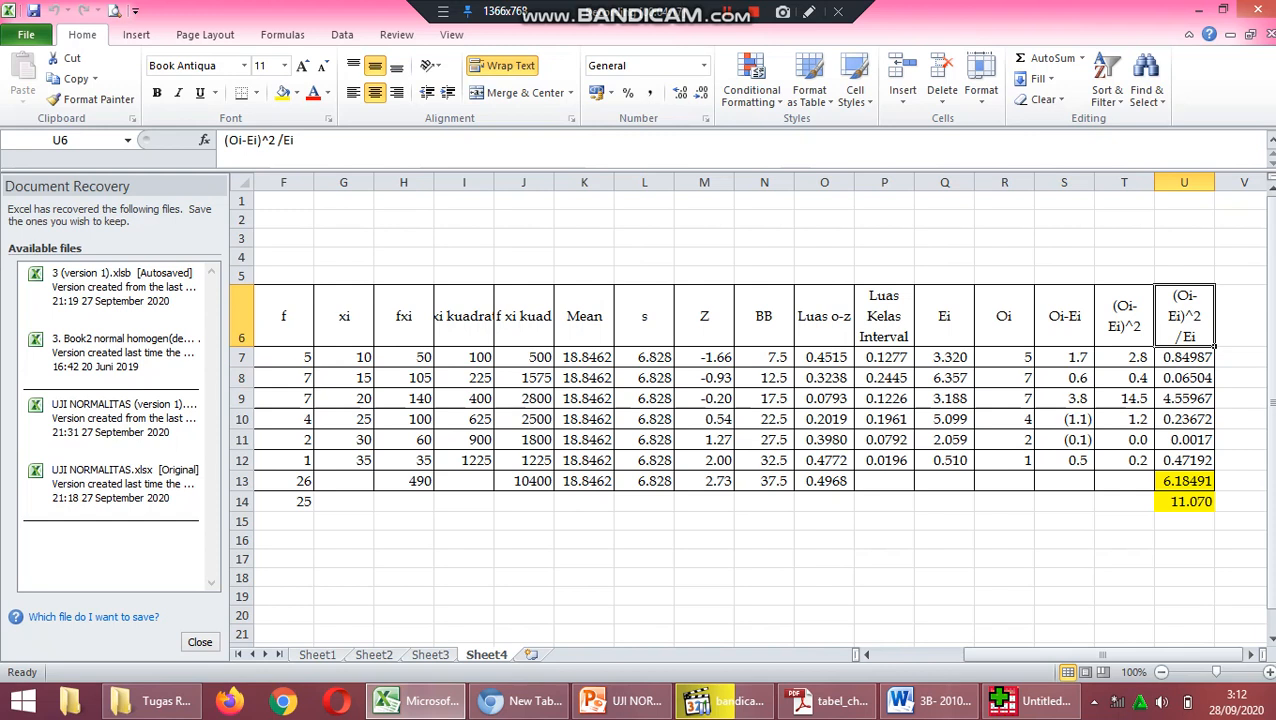
{"action": "left_click", "coordinate": [1185, 481]}
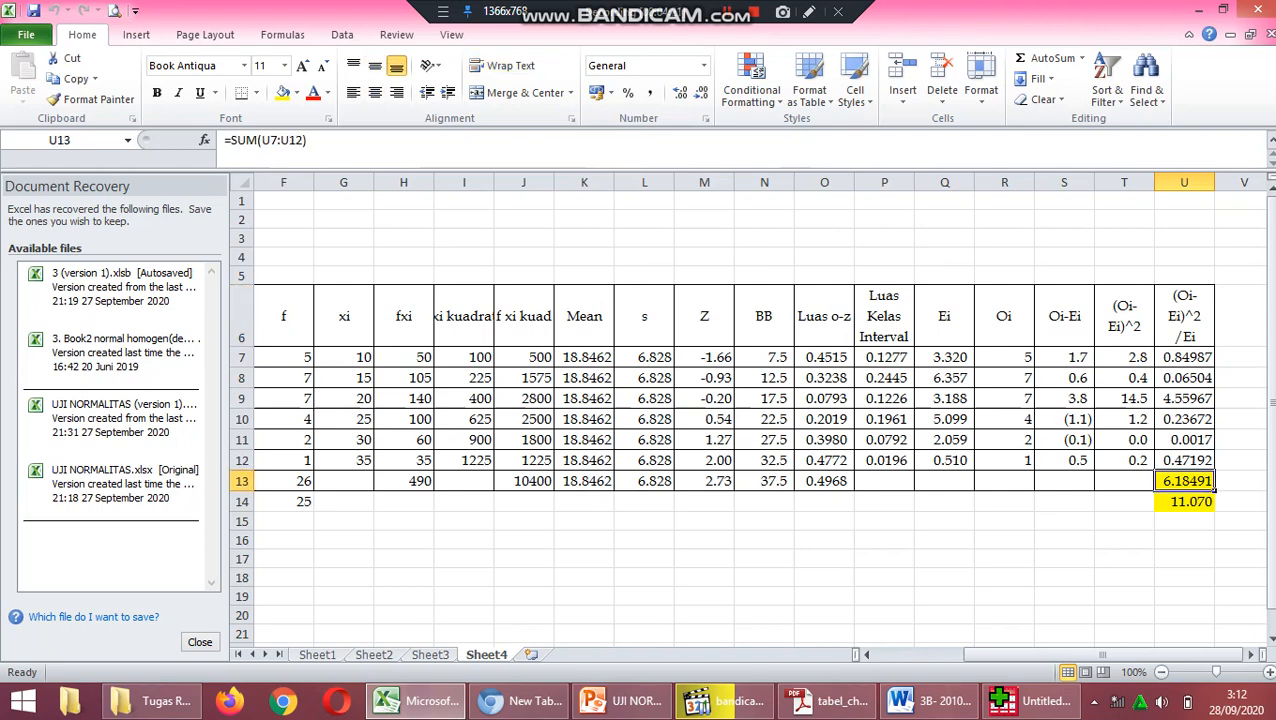
{"action": "mouse_move", "coordinate": [980, 655]}
{"action": "left_mouse_down"}
{"action": "mouse_move", "coordinate": [906, 655]}
{"action": "mouse_move", "coordinate": [980, 655]}
{"action": "left_mouse_up"}
{"action": "mouse_move", "coordinate": [1100, 655]}
{"action": "left_mouse_down"}
{"action": "mouse_move", "coordinate": [1013, 655]}
{"action": "mouse_move", "coordinate": [1085, 655]}
{"action": "left_mouse_up"}
{"action": "left_click", "coordinate": [1241, 502]}
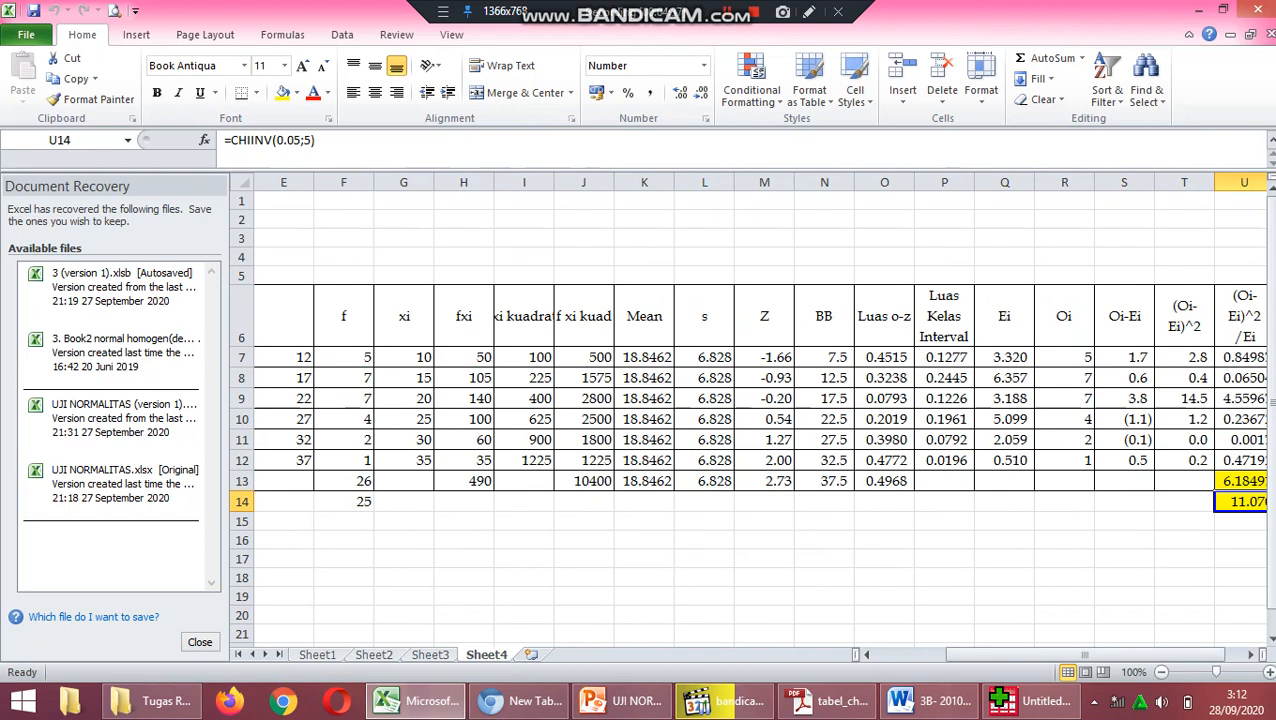
{"action": "left_click_drag", "start_coordinate": [1094, 655], "coordinate": [1014, 655]}
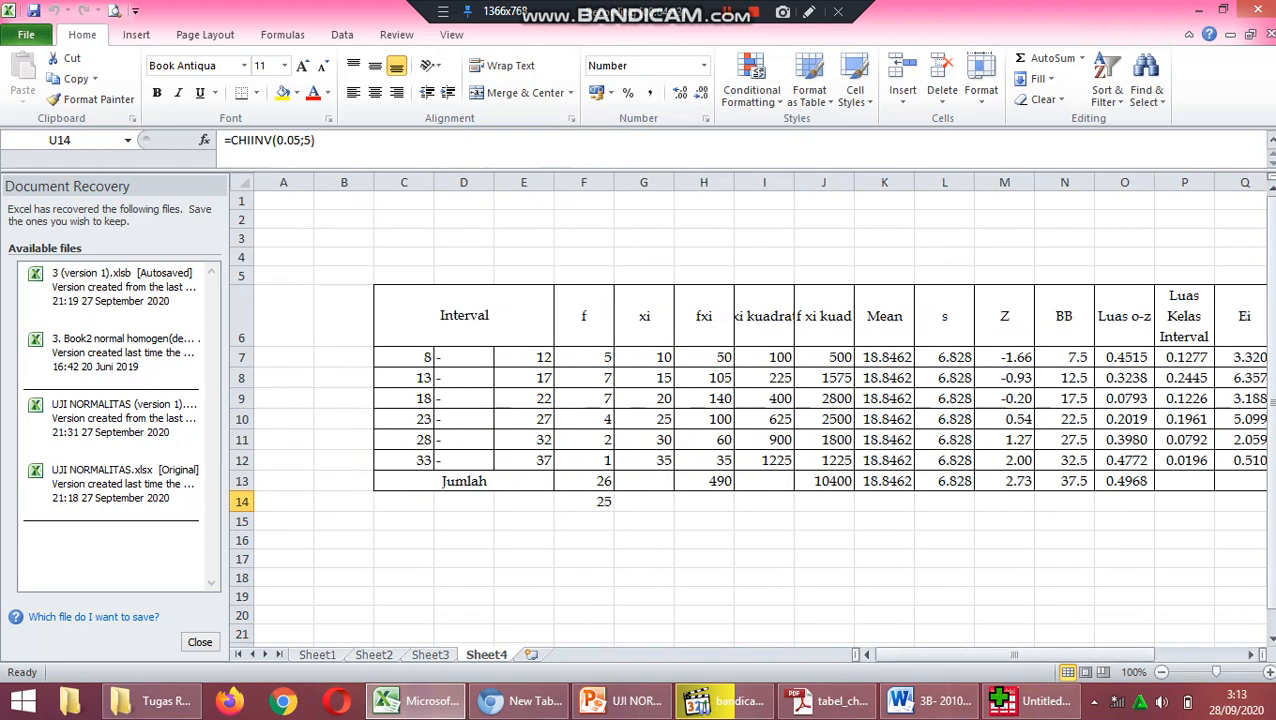
{"action": "left_click", "coordinate": [425, 357]}
{"action": "left_click", "coordinate": [434, 380]}
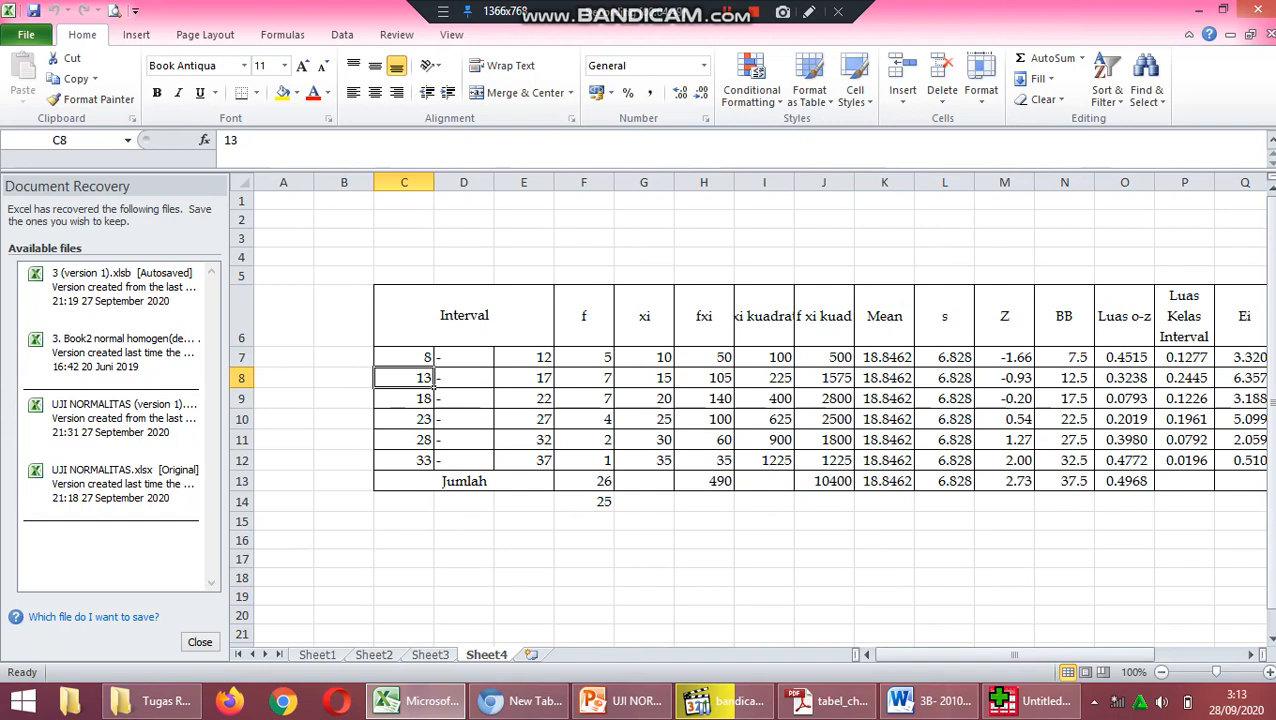
{"action": "left_click_drag", "start_coordinate": [1014, 655], "coordinate": [1102, 655]}
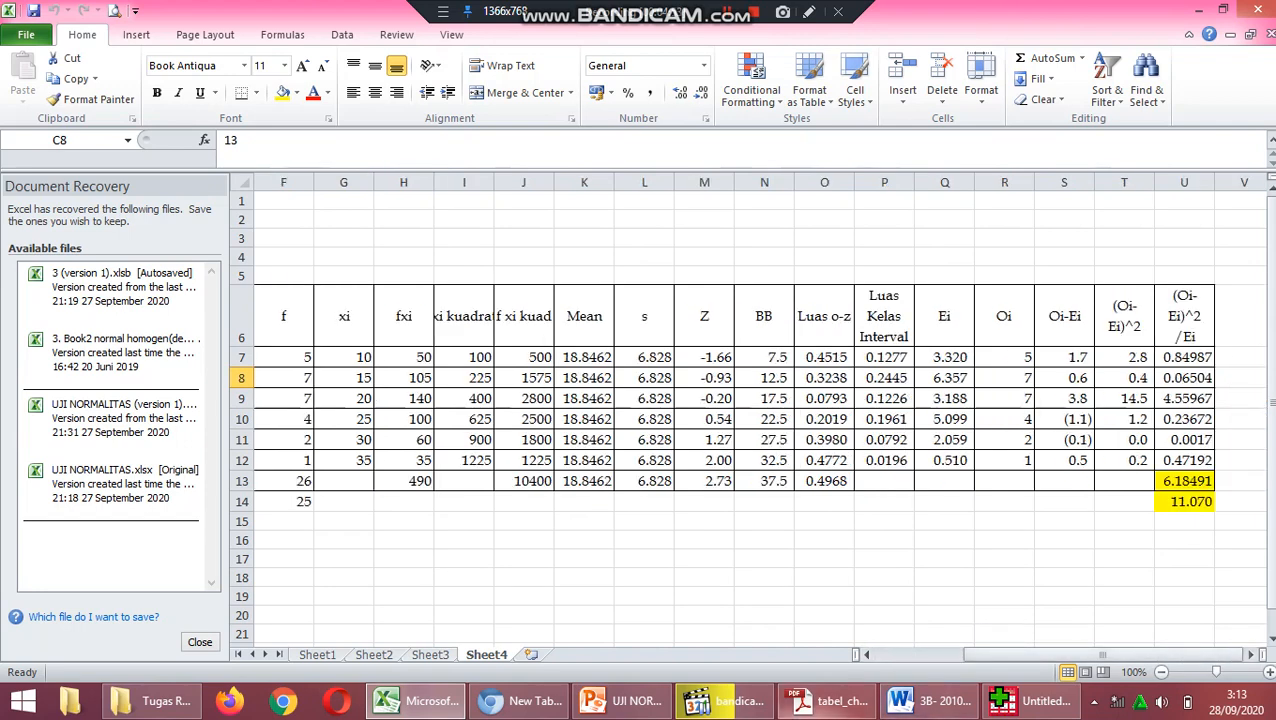
Switch to the chi-square distribution PDF and highlight the critical value for db 5 at α 0.05.
{"action": "left_click", "coordinate": [825, 701]}
{"action": "scroll", "coordinate": [545, 380], "scroll_direction": "down", "scroll_amount": 3}
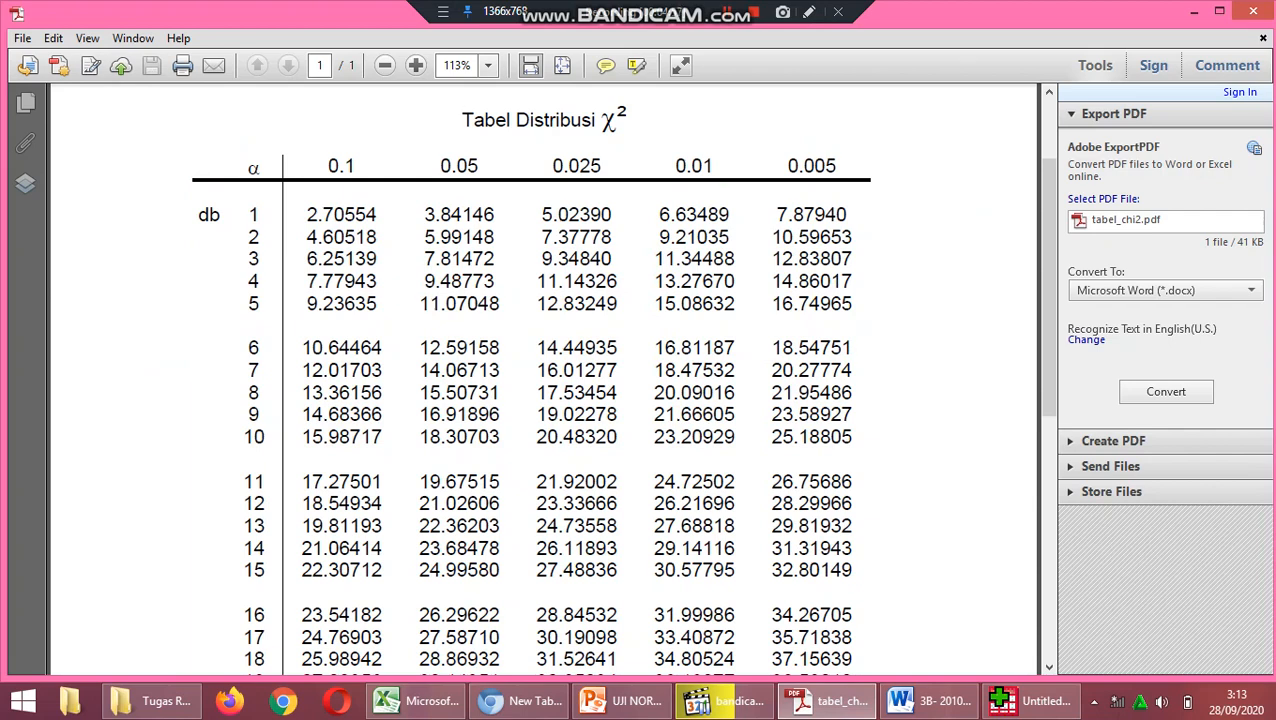
{"action": "left_click_drag", "start_coordinate": [418, 303], "coordinate": [499, 304]}
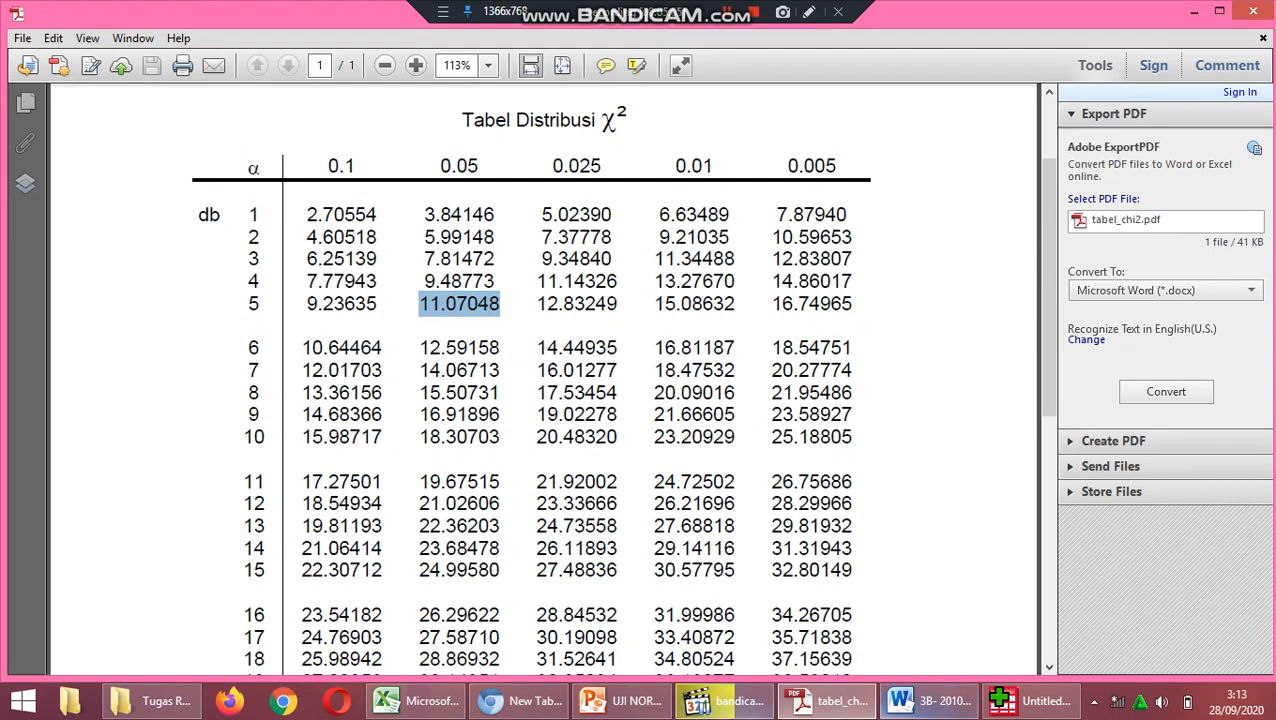
Switch to PowerPoint and present the slides up to the one on Ei, Chi-Kuadrat and drawing the conclusion.
{"action": "left_click", "coordinate": [622, 701]}
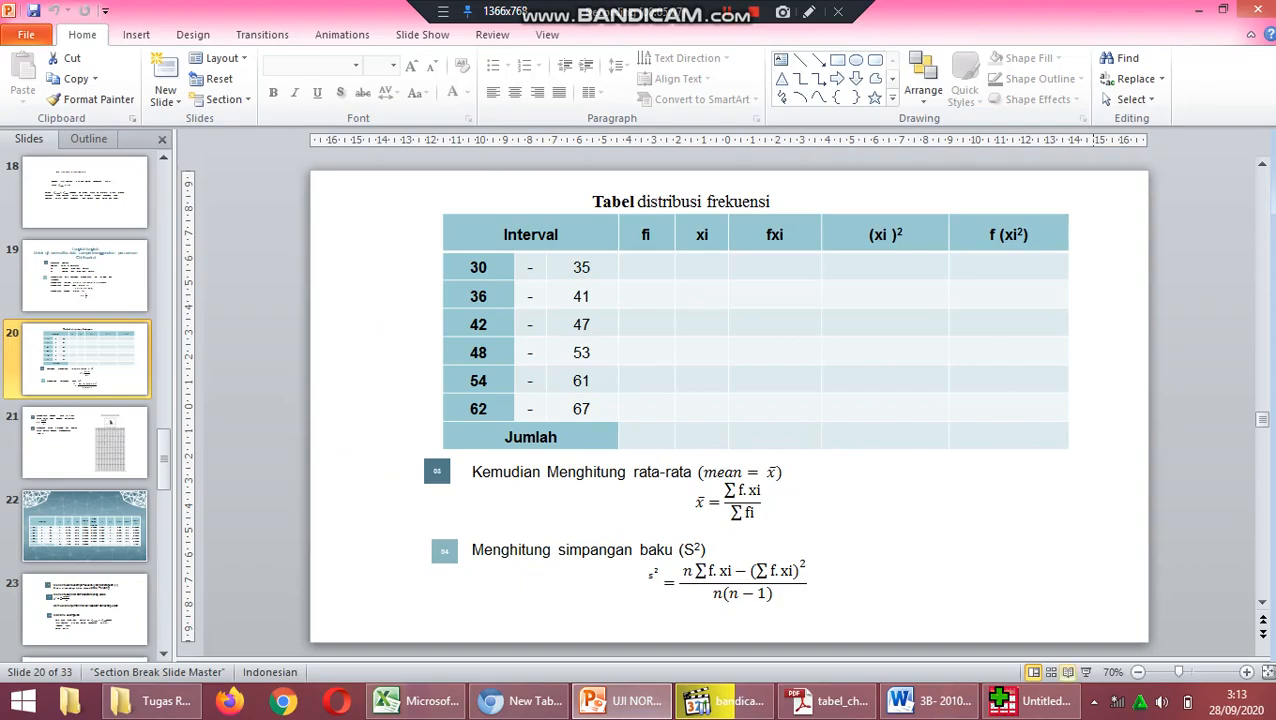
{"action": "double_click", "coordinate": [1086, 672]}
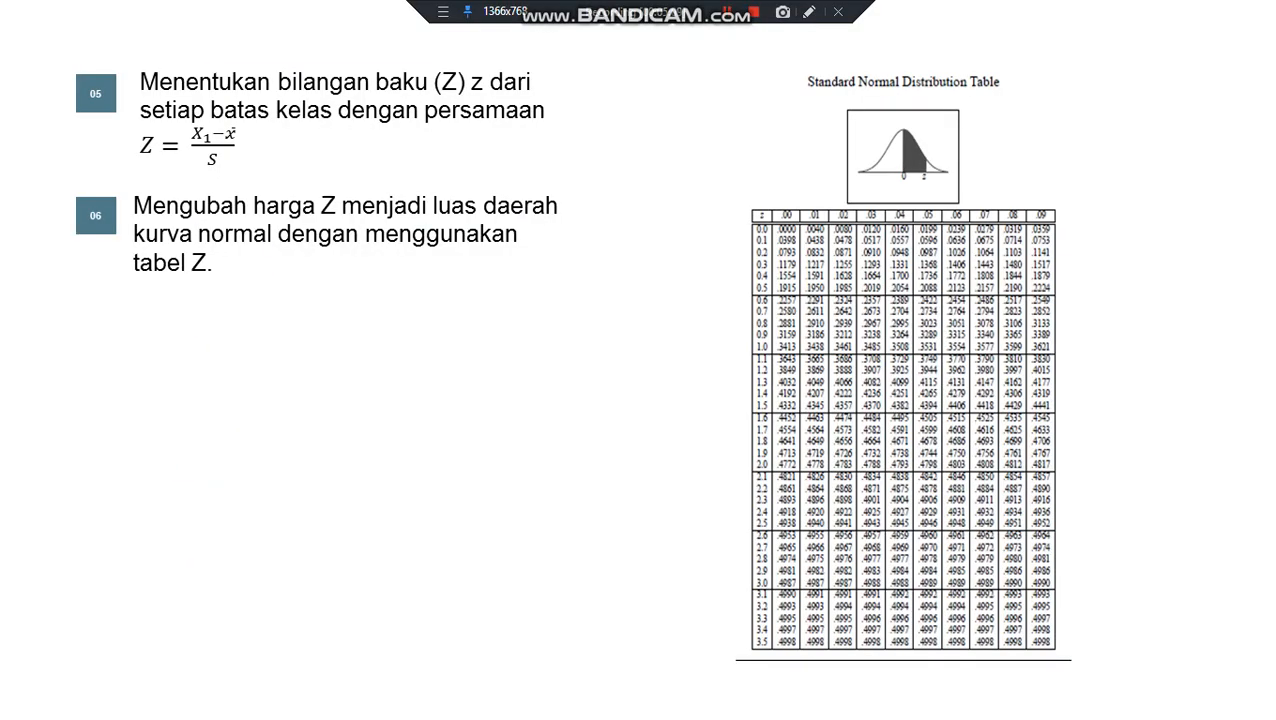
{"action": "key", "text": "Right"}
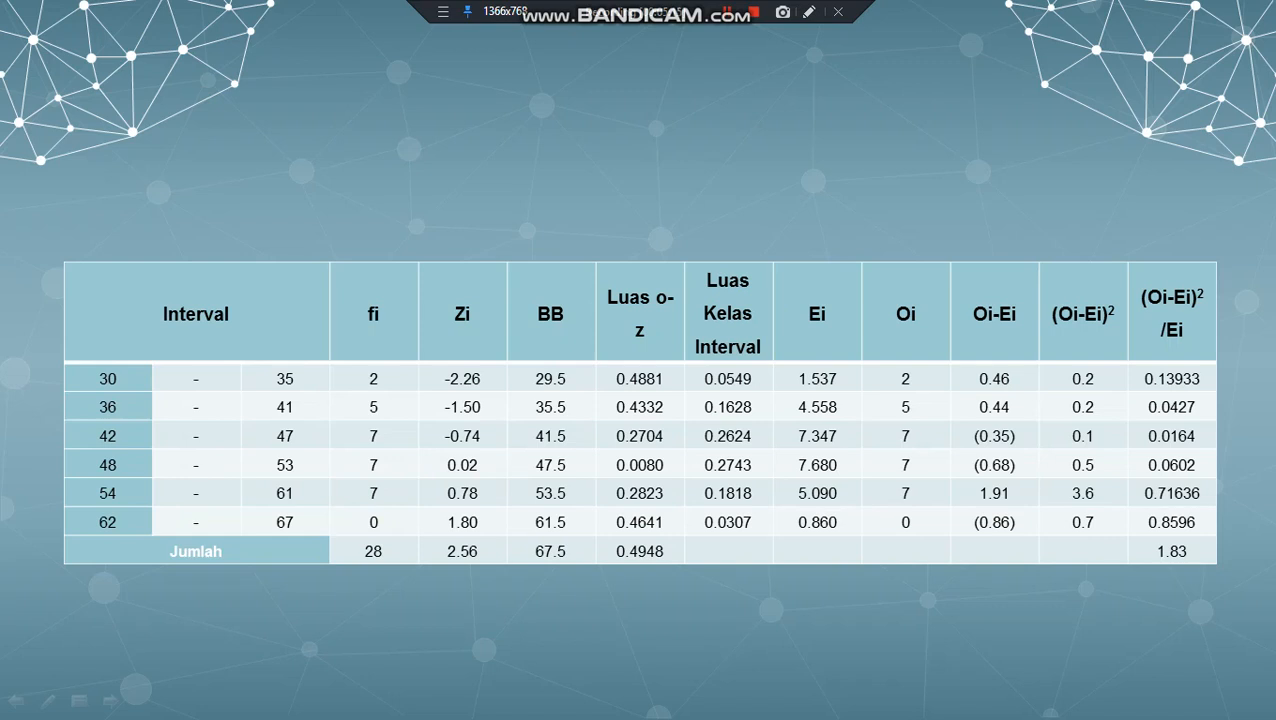
{"action": "key", "text": "Right"}
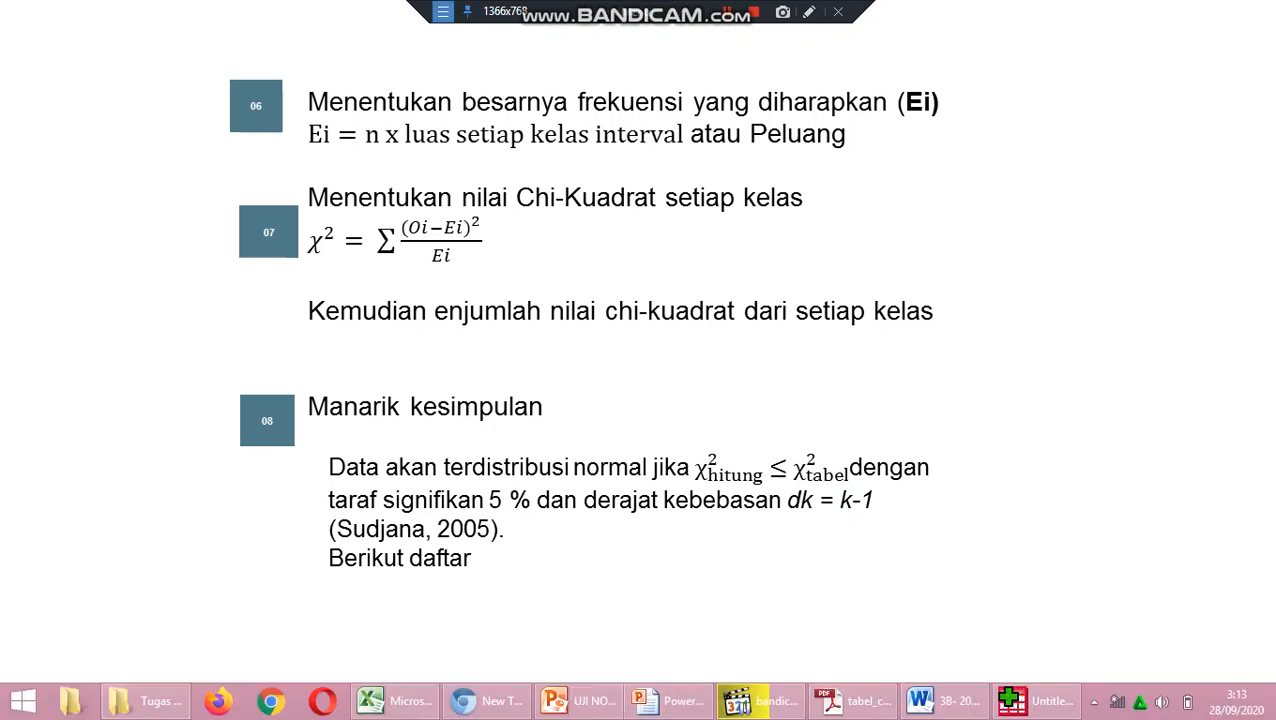
Circle the χ² hitung ≤ χ² tabel condition in red, underline the 5 % significance and dk = k-1, write 5, and clear the marks.
{"action": "left_click", "coordinate": [443, 12]}
{"action": "left_click", "coordinate": [501, 35]}
{"action": "left_click", "coordinate": [1264, 66]}
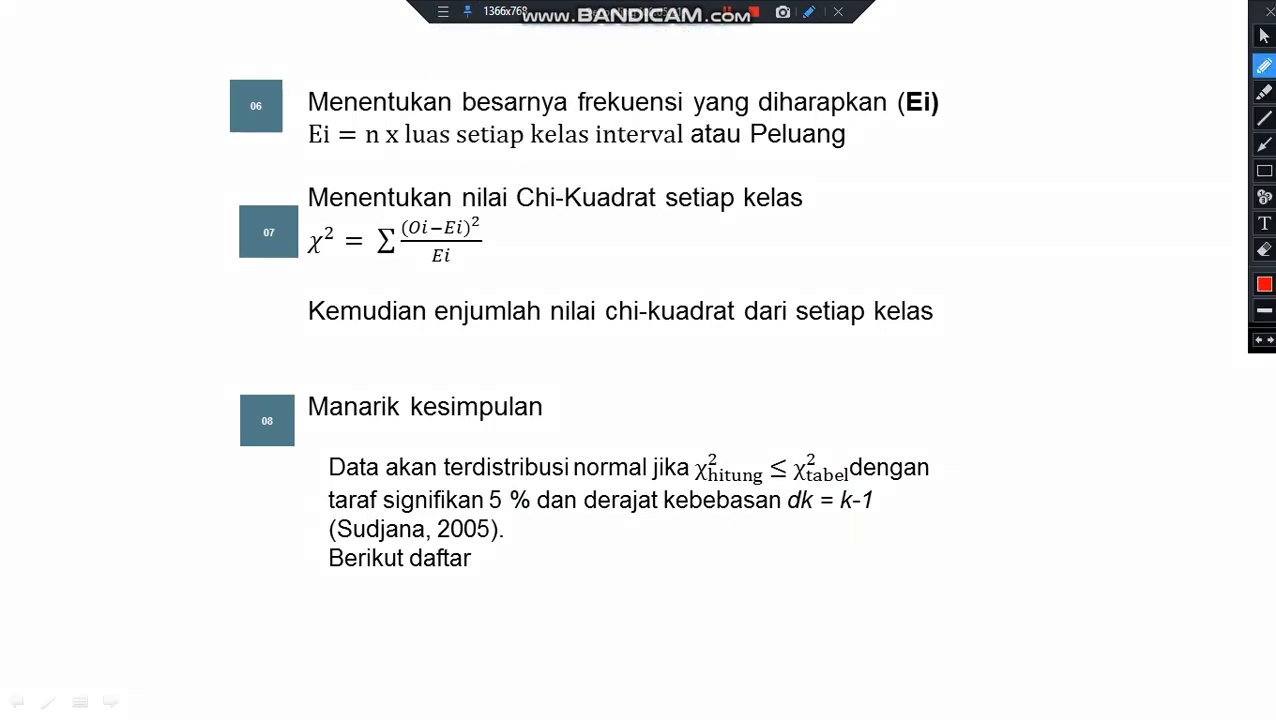
{"action": "mouse_move", "coordinate": [759, 428]}
{"action": "left_mouse_down"}
{"action": "mouse_move", "coordinate": [690, 466]}
{"action": "mouse_move", "coordinate": [746, 493]}
{"action": "mouse_move", "coordinate": [848, 487]}
{"action": "mouse_move", "coordinate": [858, 435]}
{"action": "mouse_move", "coordinate": [731, 423]}
{"action": "left_mouse_up"}
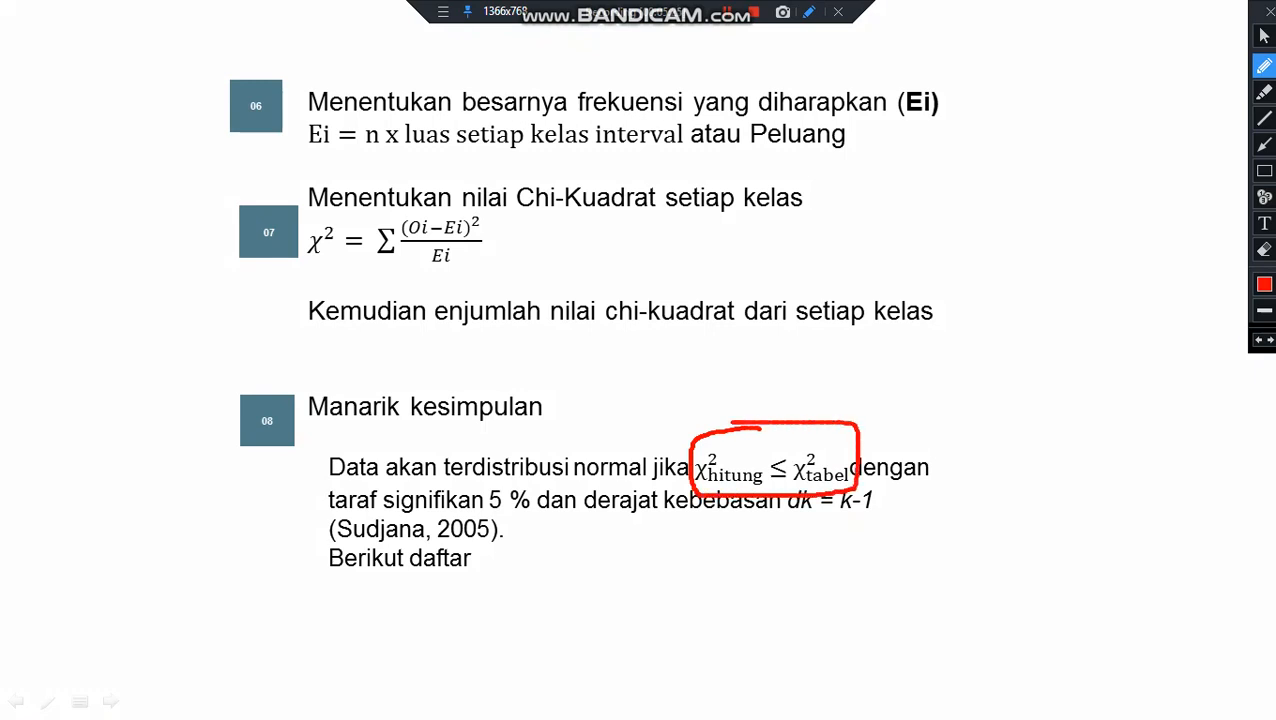
{"action": "left_click_drag", "start_coordinate": [364, 508], "coordinate": [528, 521]}
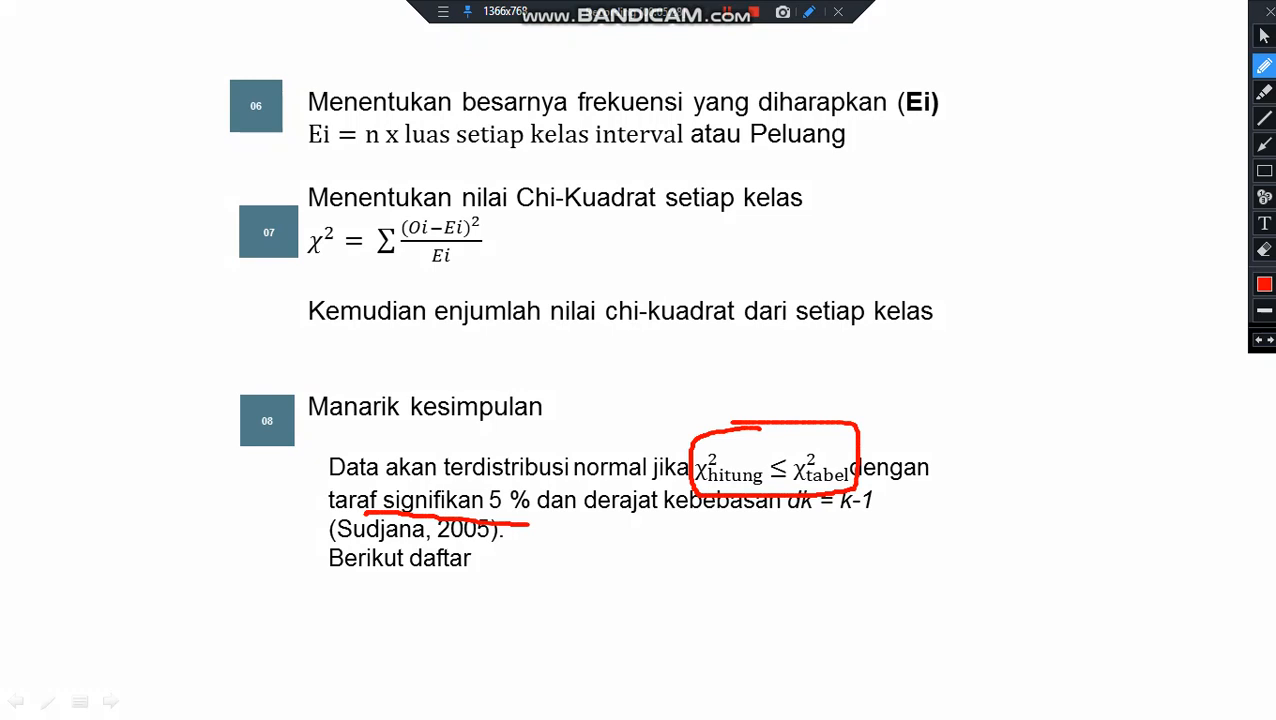
{"action": "left_click_drag", "start_coordinate": [746, 520], "coordinate": [894, 521]}
{"action": "mouse_move", "coordinate": [914, 507]}
{"action": "left_mouse_down"}
{"action": "mouse_move", "coordinate": [940, 540]}
{"action": "mouse_move", "coordinate": [982, 505]}
{"action": "left_mouse_up"}
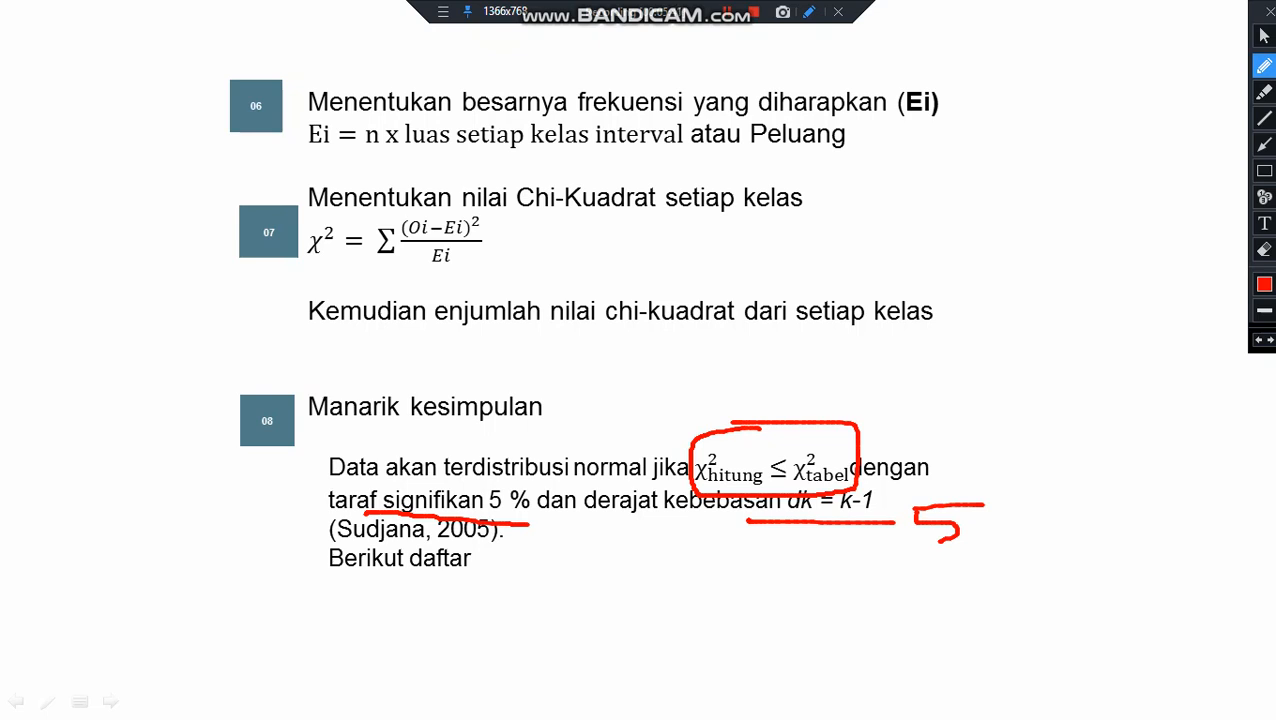
{"action": "left_click", "coordinate": [1264, 36]}
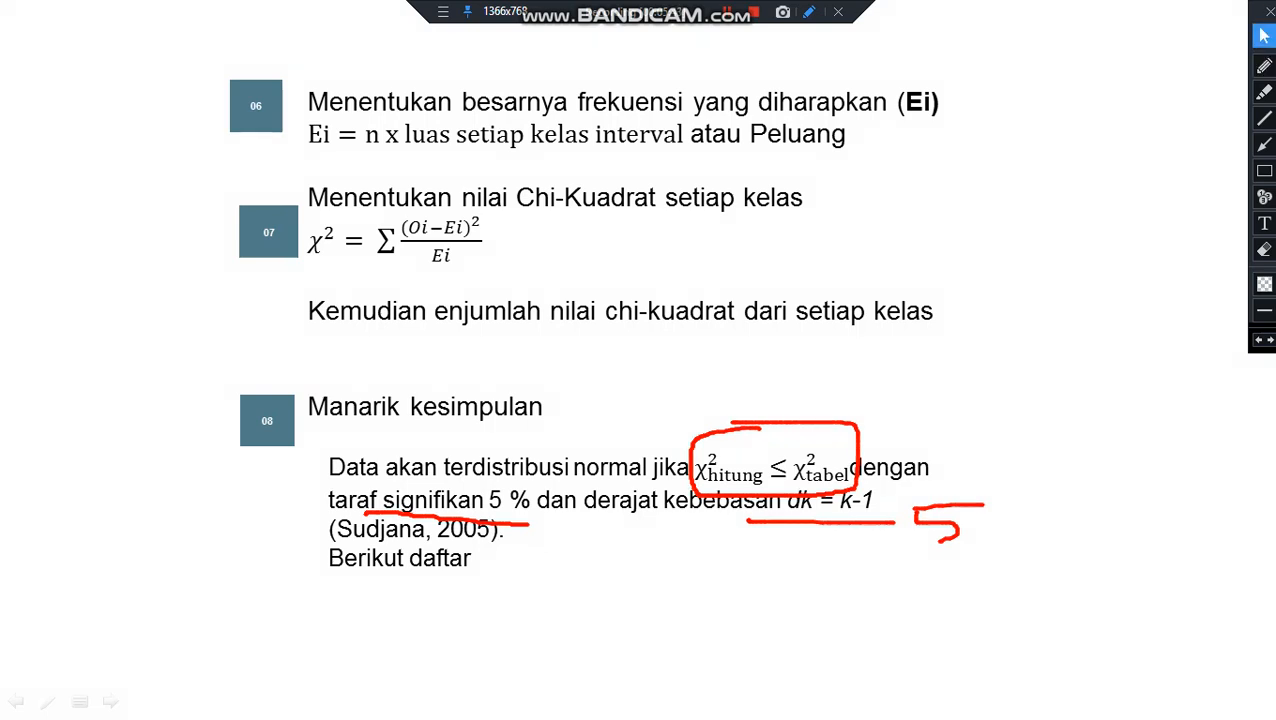
{"action": "left_click", "coordinate": [1269, 11]}
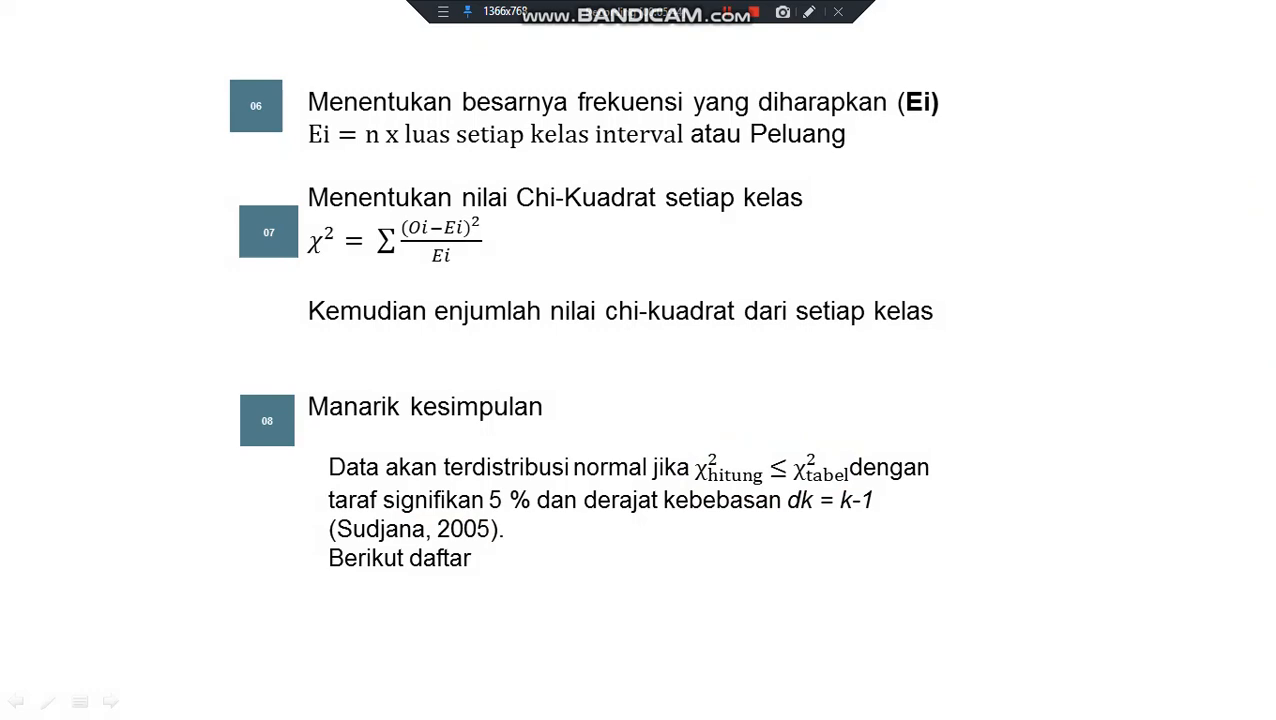
End the slide show, copy all pre-test and post-test scores from Tabel 2.1 in Word, and switch to SPSS.
{"action": "key", "text": "Escape"}
{"action": "left_click", "coordinate": [1032, 701]}
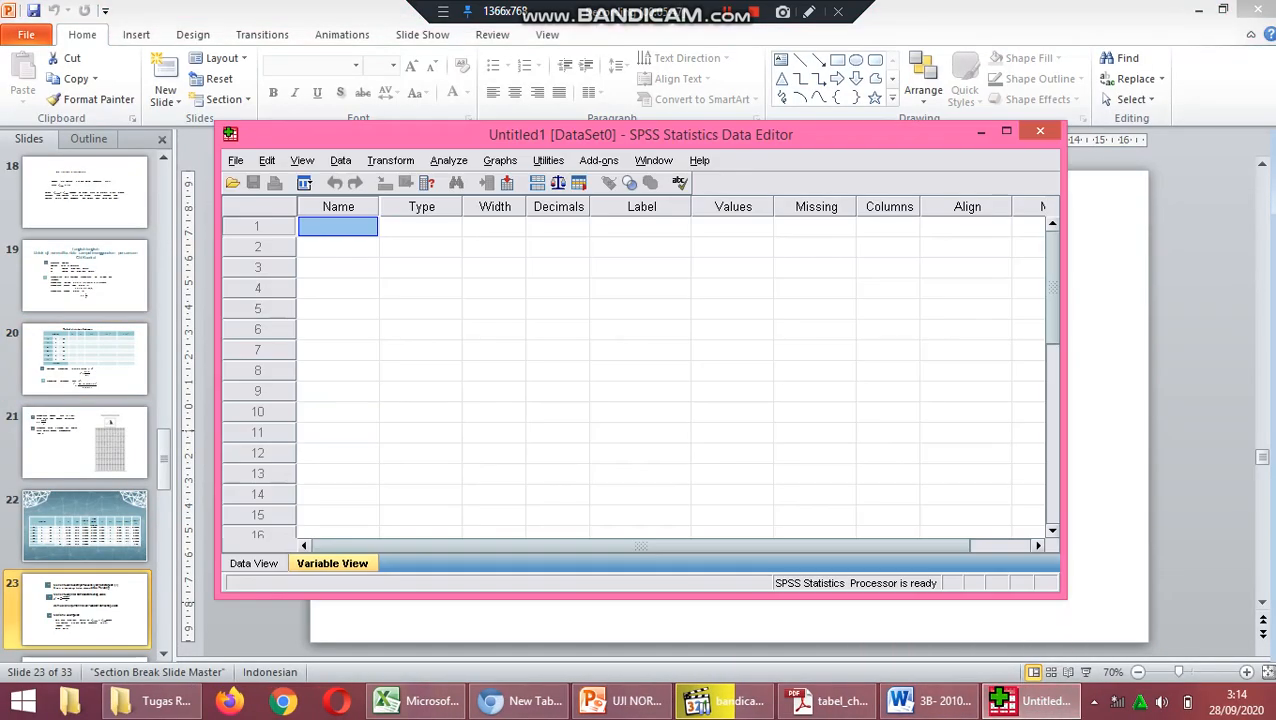
{"action": "left_click", "coordinate": [925, 701]}
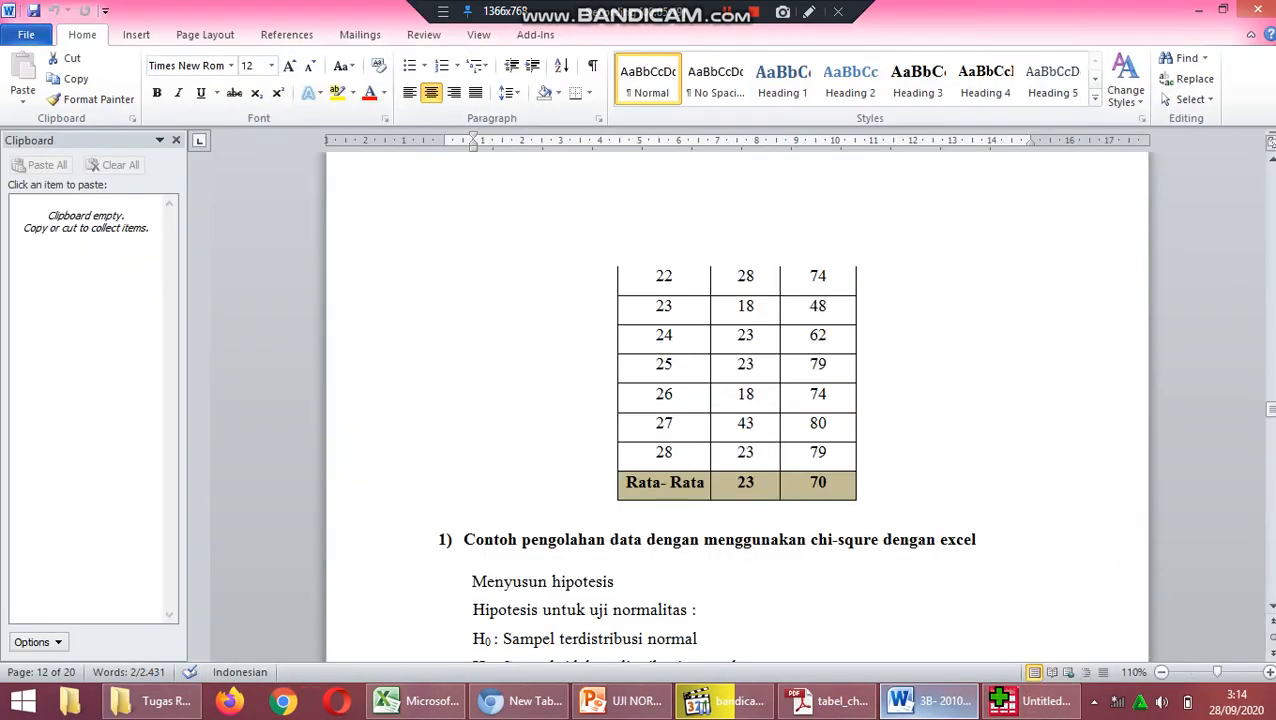
{"action": "scroll", "coordinate": [737, 400], "scroll_direction": "up", "scroll_amount": 10}
{"action": "scroll", "coordinate": [737, 400], "scroll_direction": "up", "scroll_amount": 4}
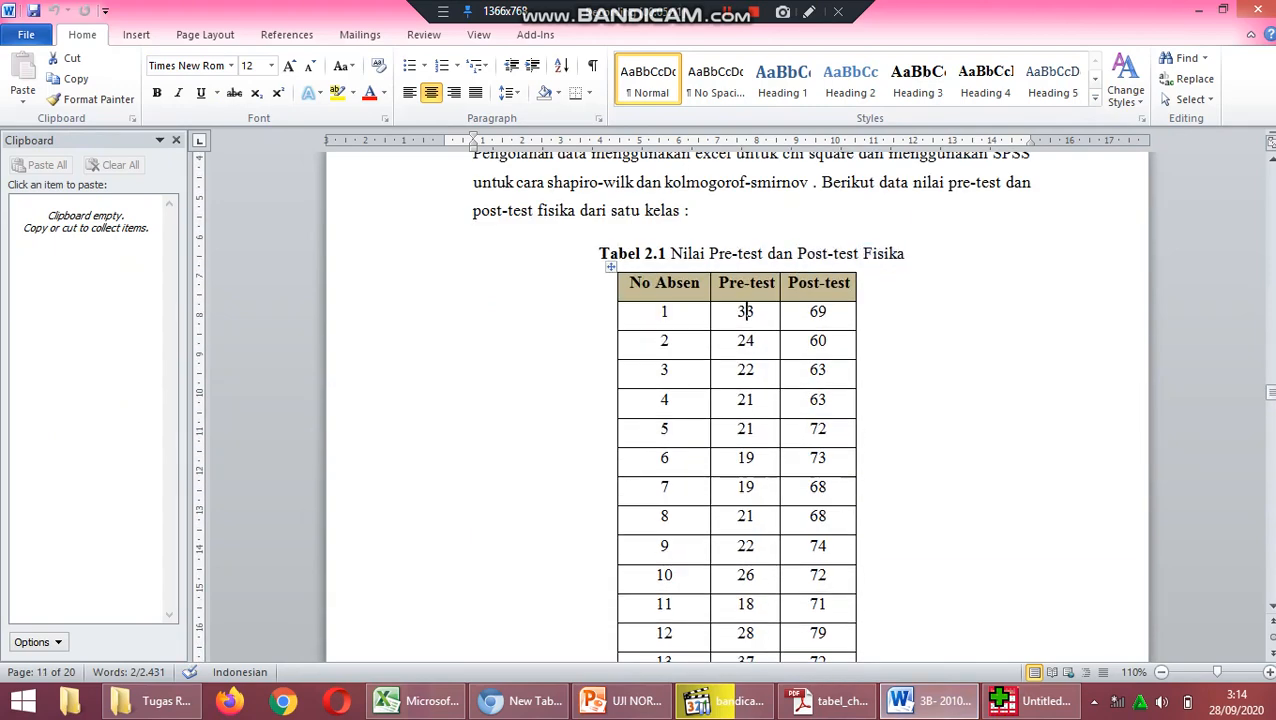
{"action": "left_click_drag", "start_coordinate": [742, 312], "coordinate": [818, 600]}
{"action": "key", "text": "ctrl+c"}
{"action": "key", "text": "alt+Tab"}
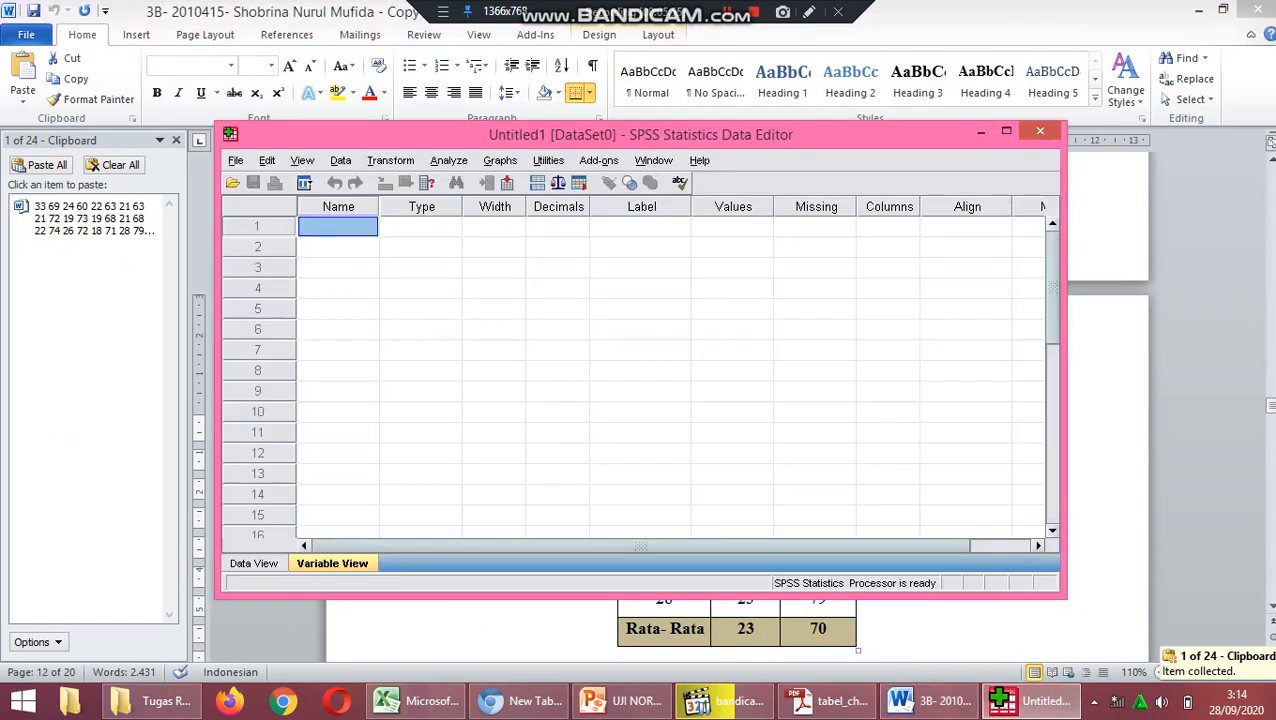
Try to paste the copied scores into the name cell of the first variable definition.
{"action": "key", "text": "ctrl+v"}
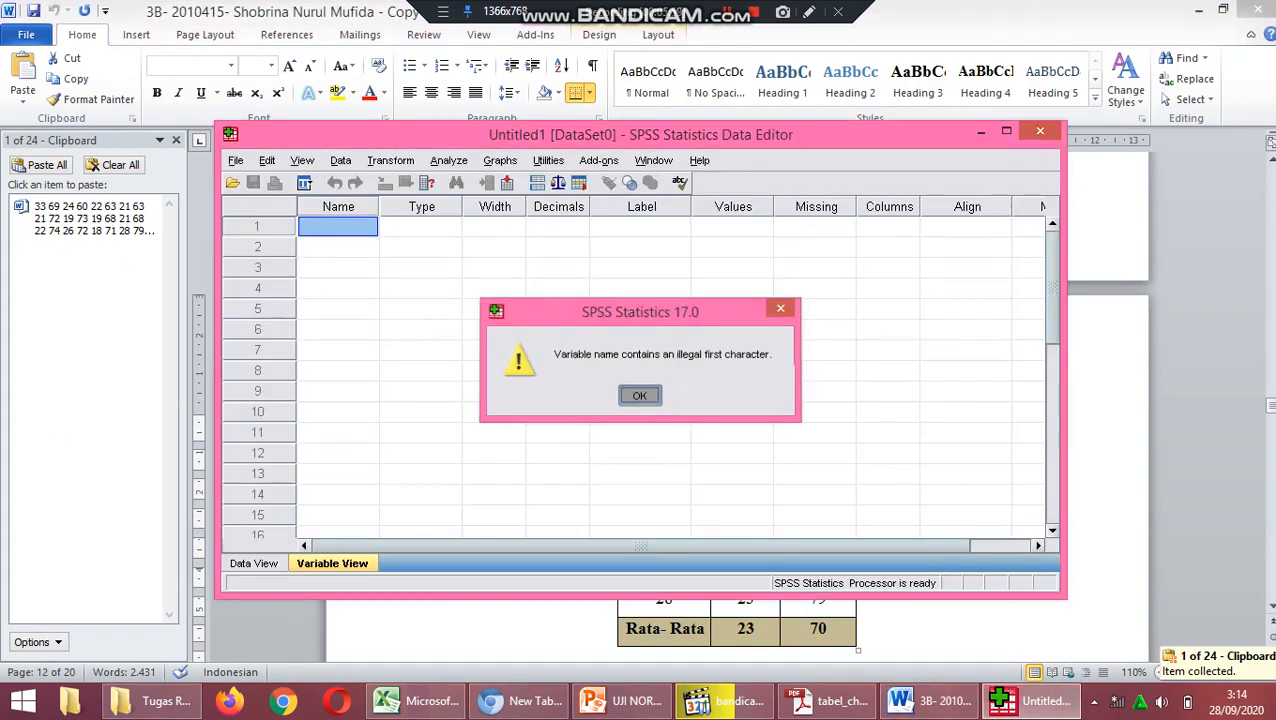
{"action": "key", "text": "Return"}
{"action": "key", "text": "Right"}
{"action": "key", "text": "Left"}
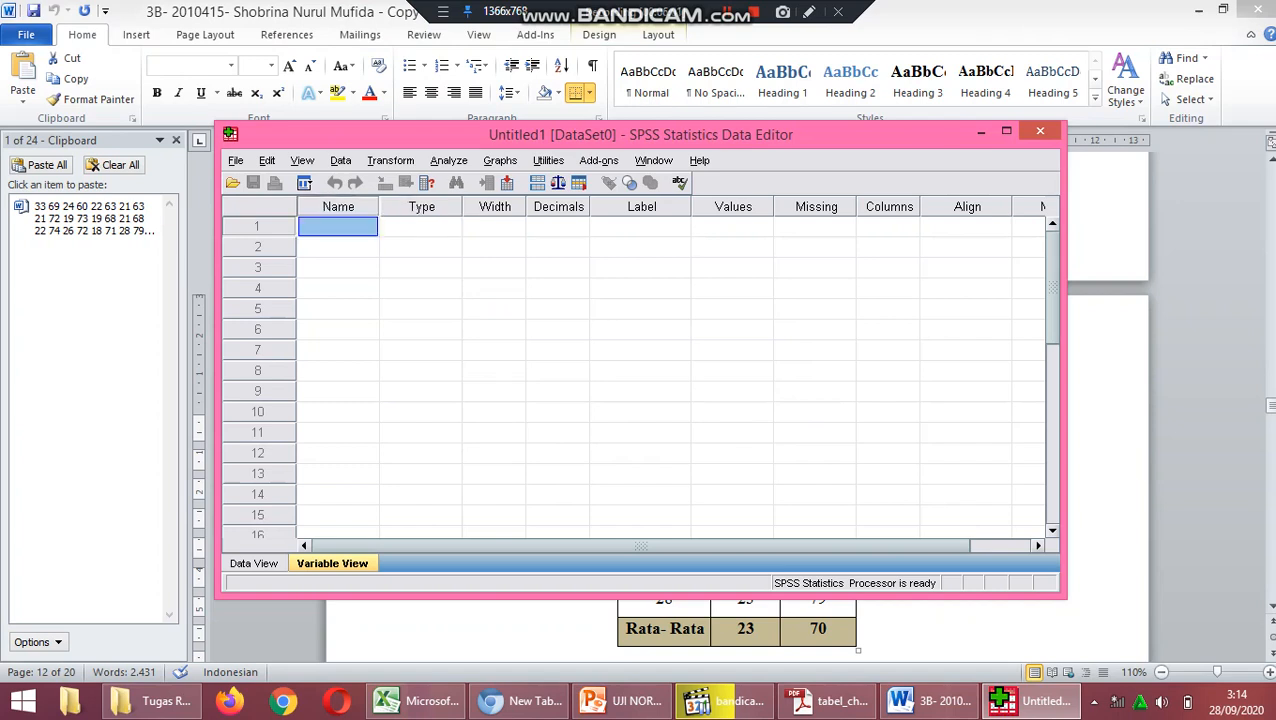
Paste the copied pre-test and post-test scores into the first two columns of the data grid, starting at case 1.
{"action": "key", "text": "ctrl+t"}
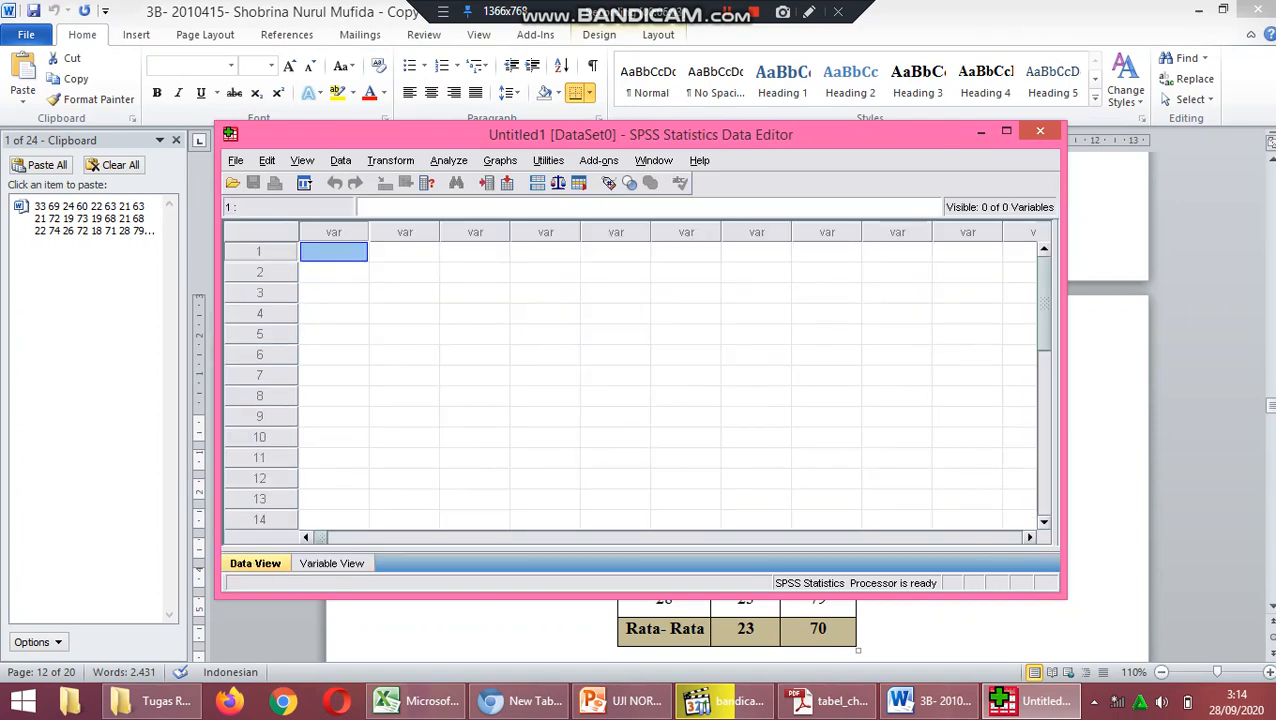
{"action": "key", "text": "ctrl+v"}
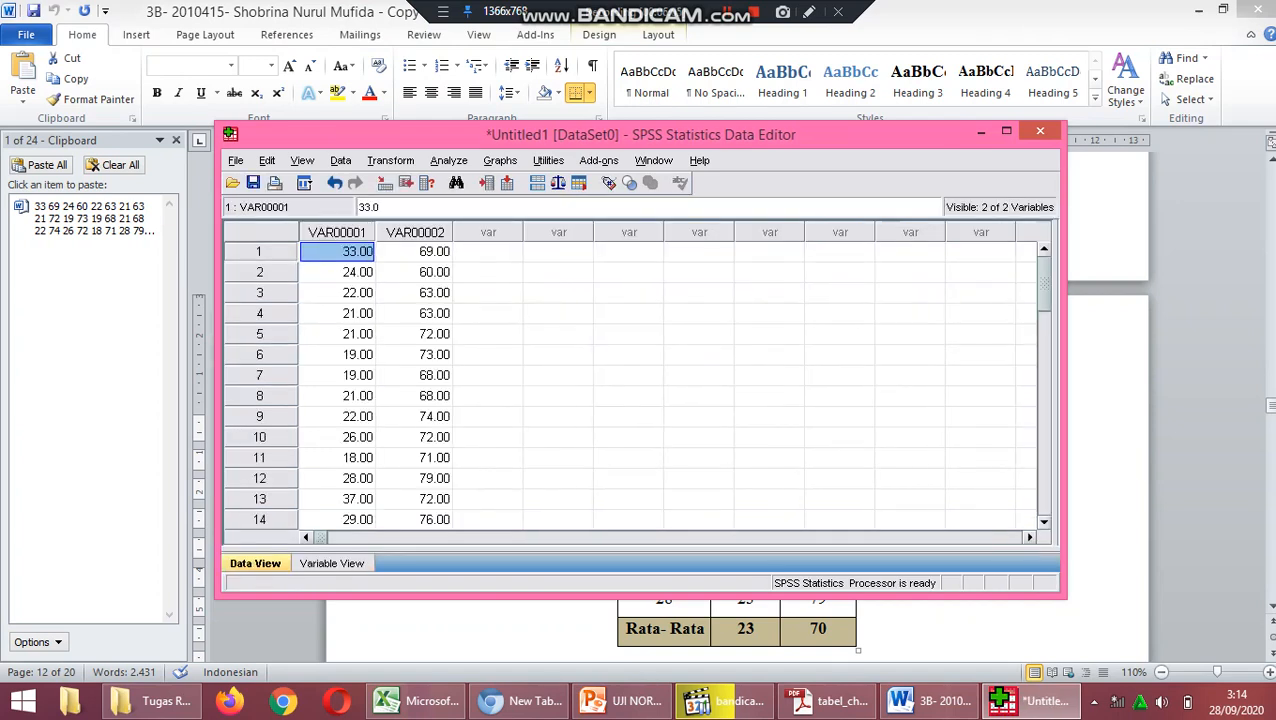
{"action": "left_click", "coordinate": [414, 252]}
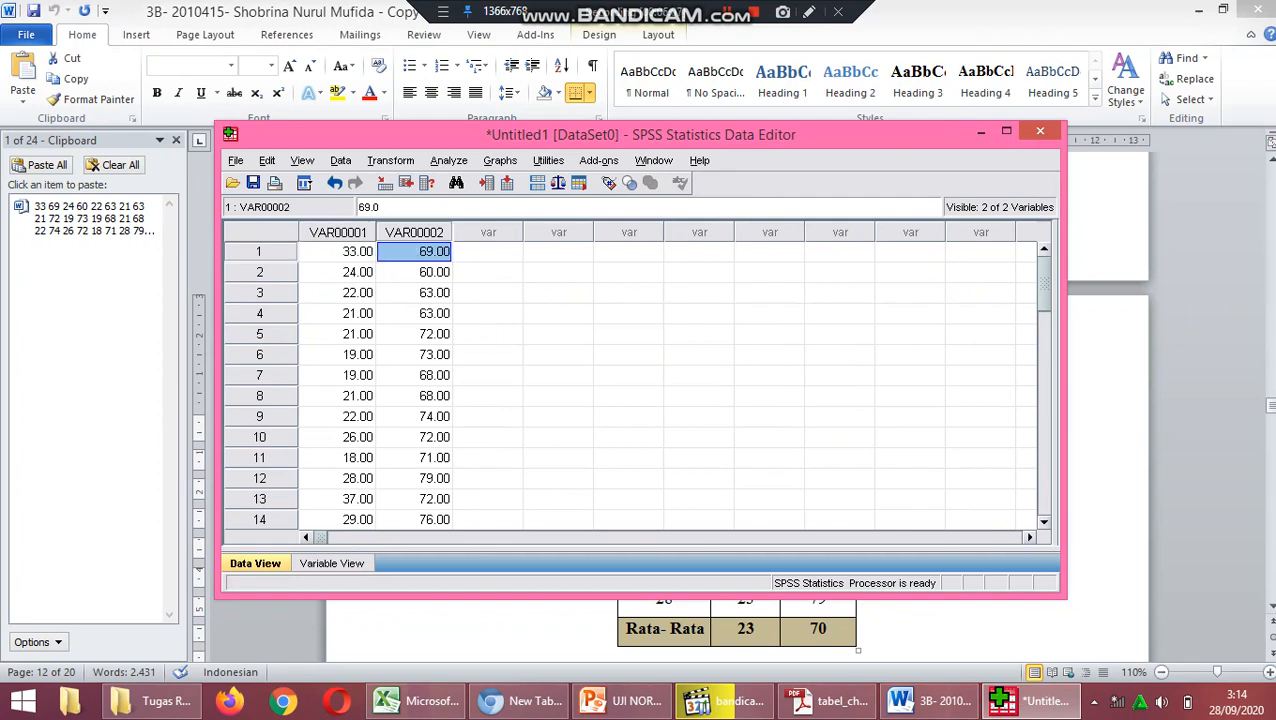
Rename the first variable, holding the pre-test scores, as pre.
{"action": "left_click", "coordinate": [332, 563]}
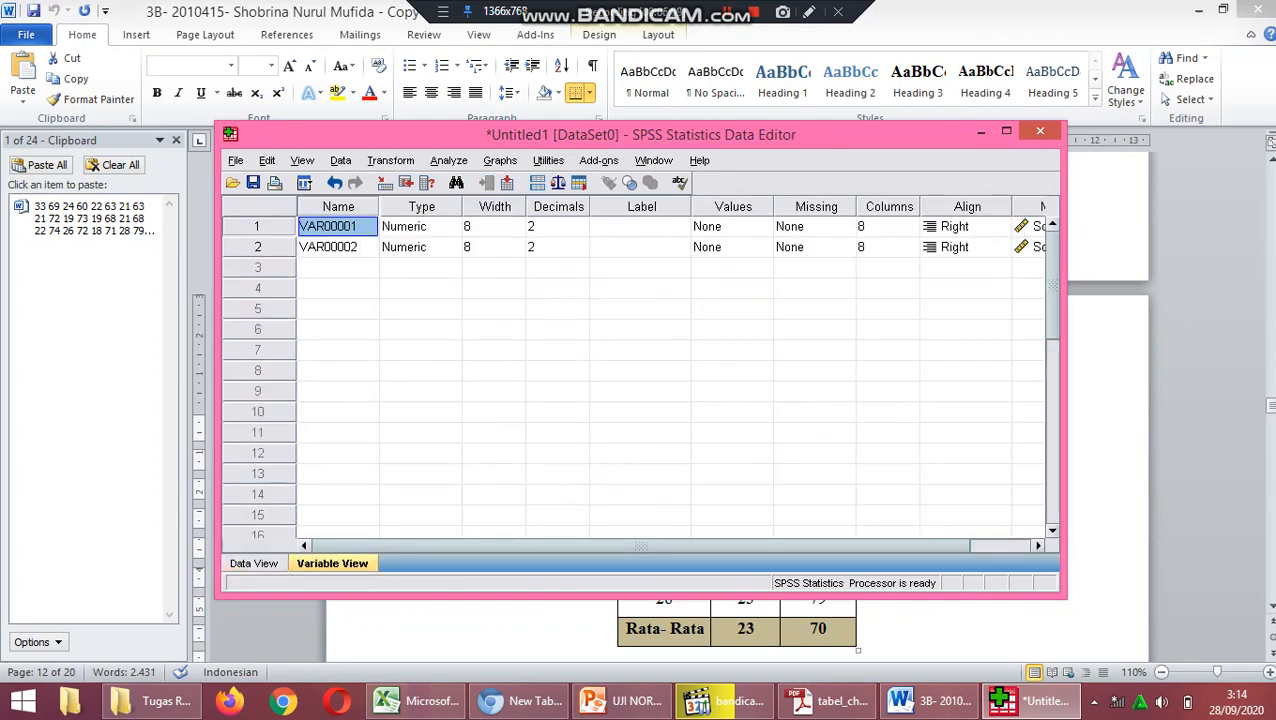
{"action": "type", "text": "pre"}
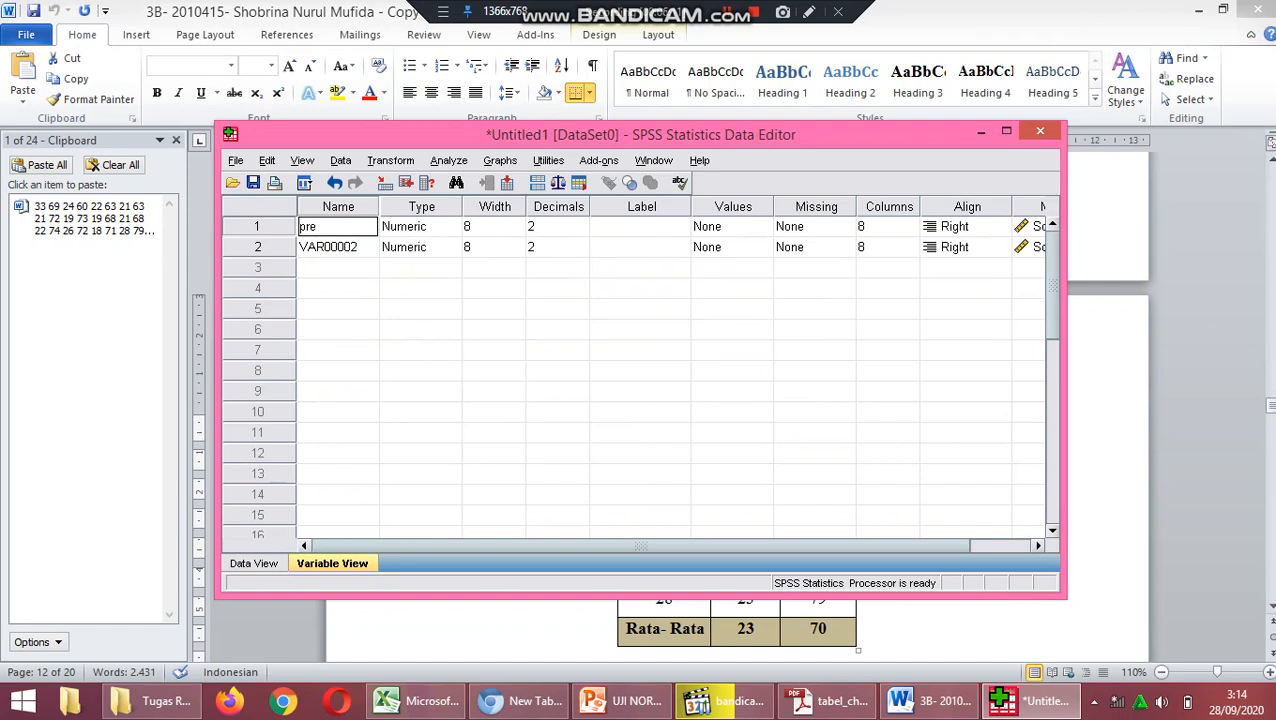
{"action": "key", "text": "Return"}
Try to rename the second variable as ps.
{"action": "type", "text": "pst"}
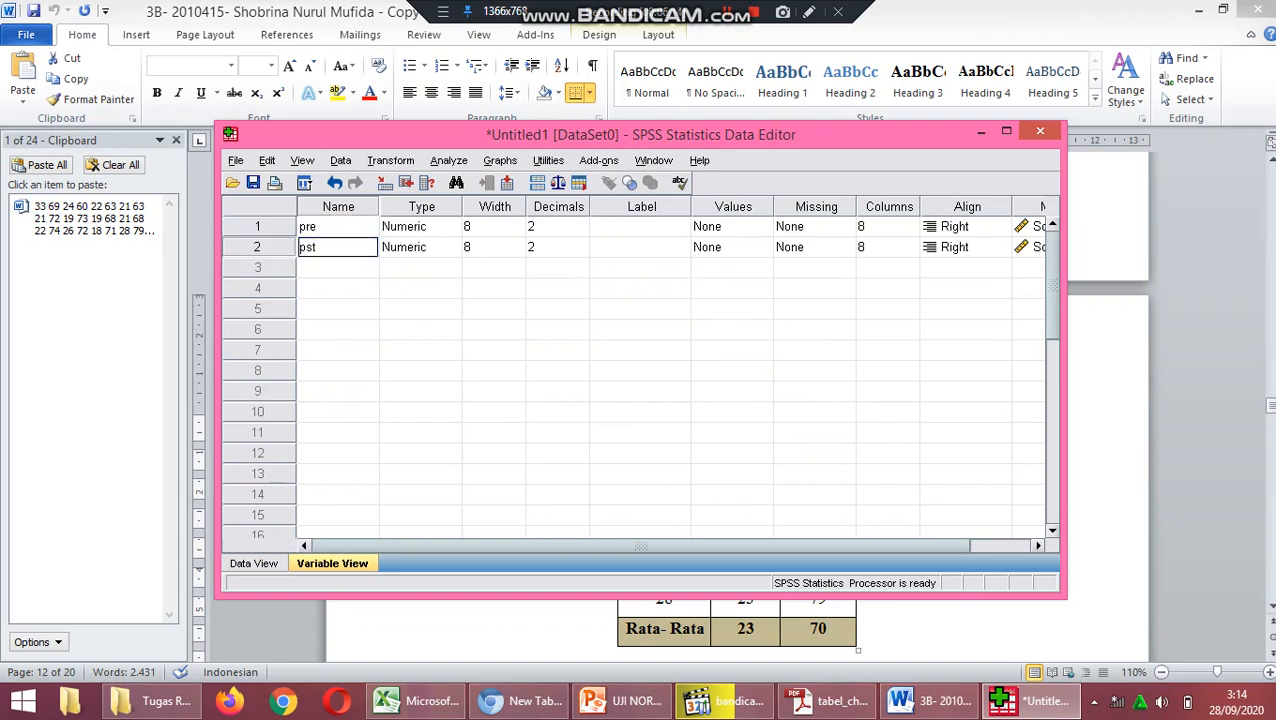
{"action": "left_click", "coordinate": [338, 288]}
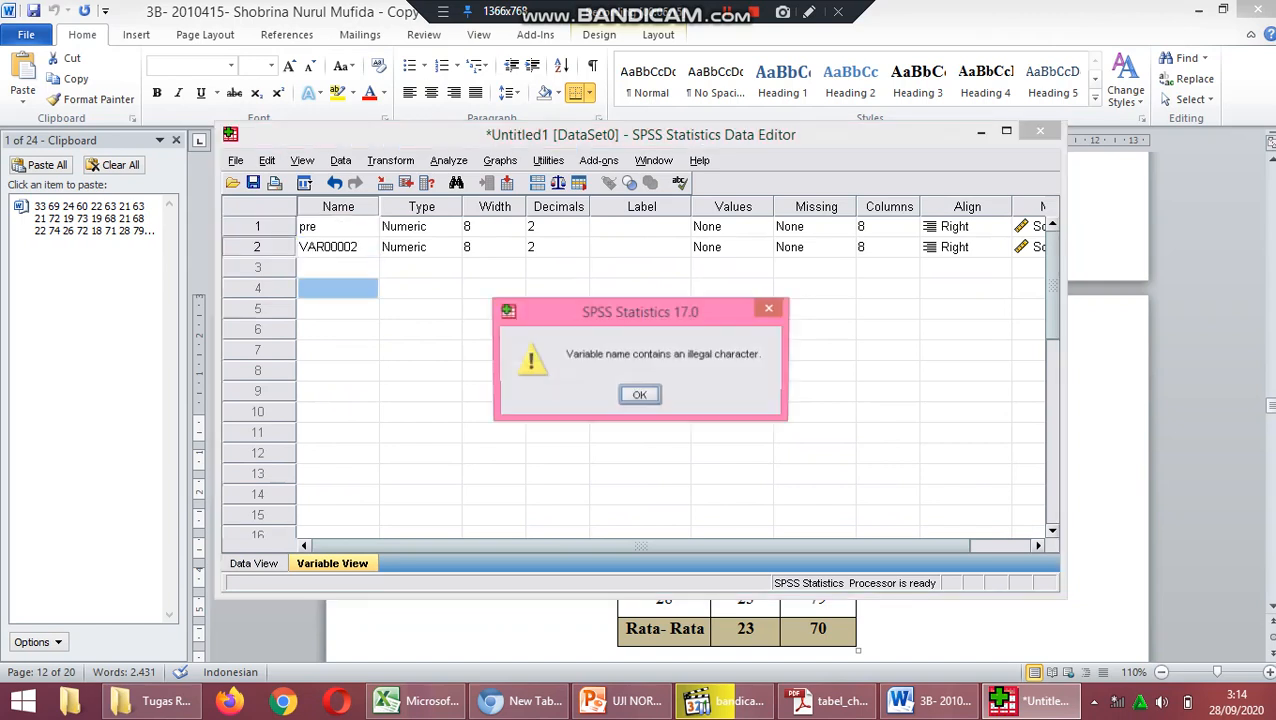
{"action": "key", "text": "Return"}
Rename the second variable, holding the post-test scores, as po.
{"action": "left_click", "coordinate": [338, 247]}
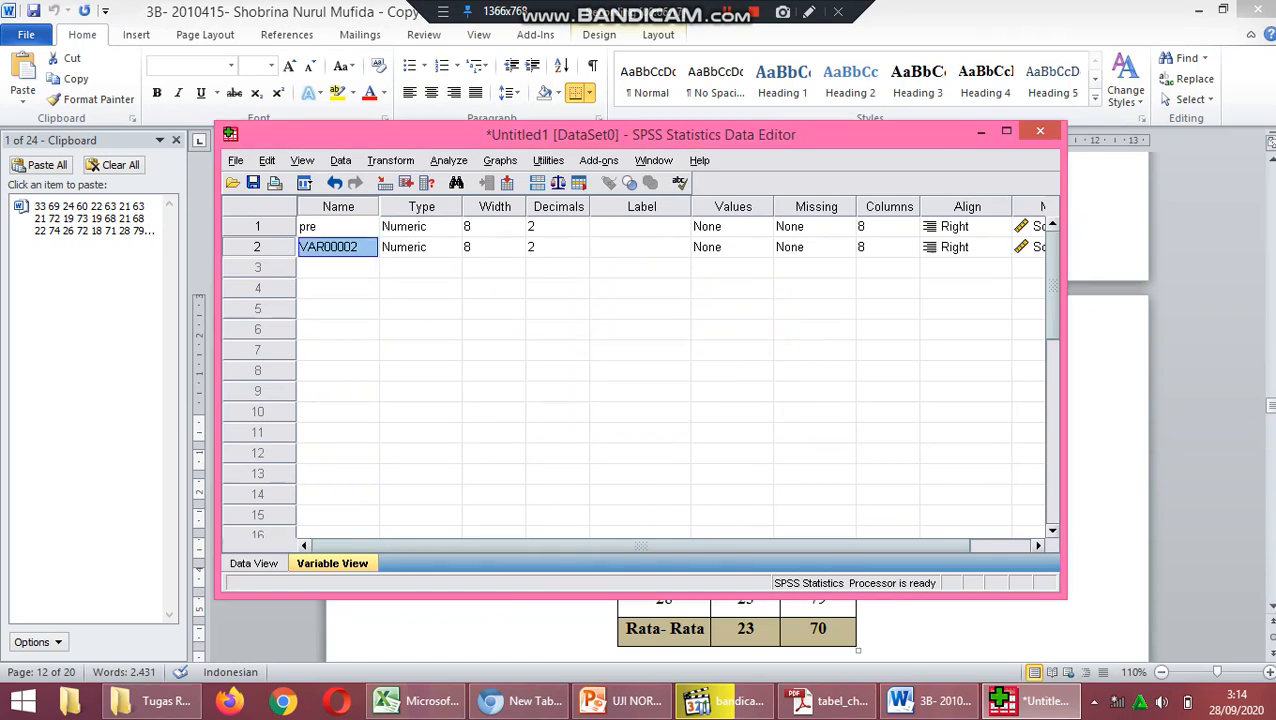
{"action": "type", "text": "po"}
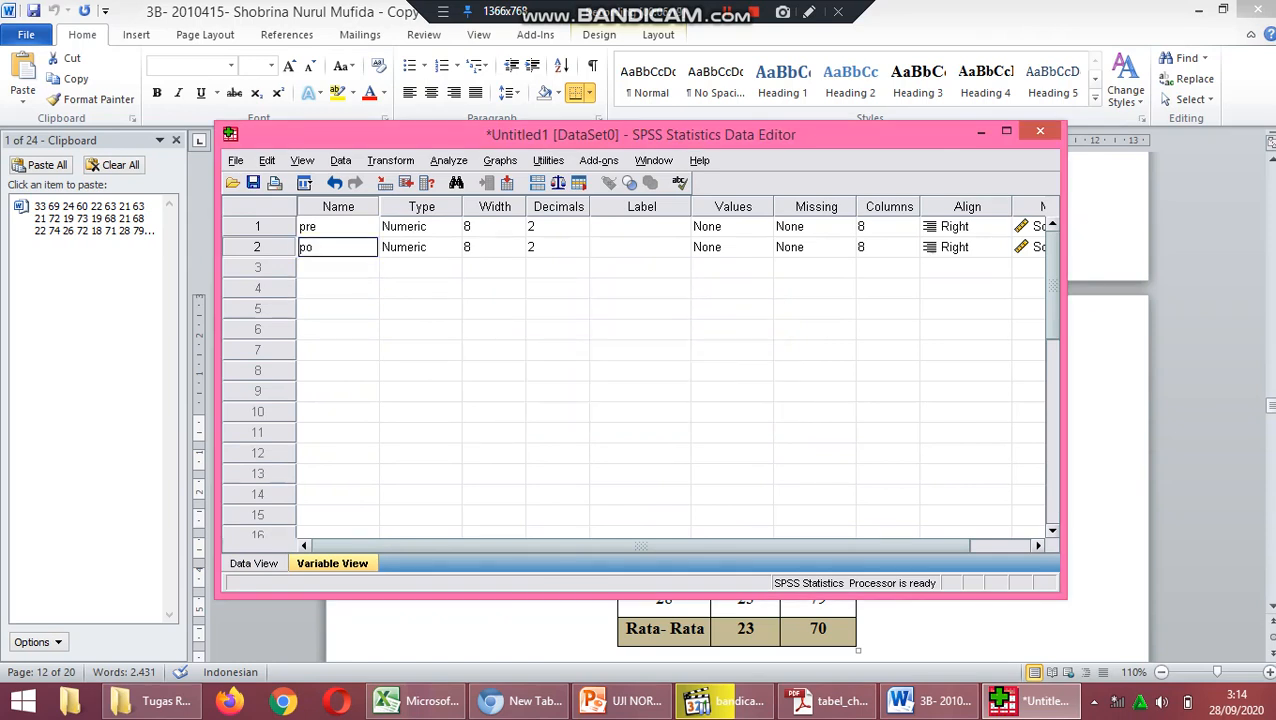
{"action": "key", "text": "Return"}
{"action": "left_click", "coordinate": [418, 329]}
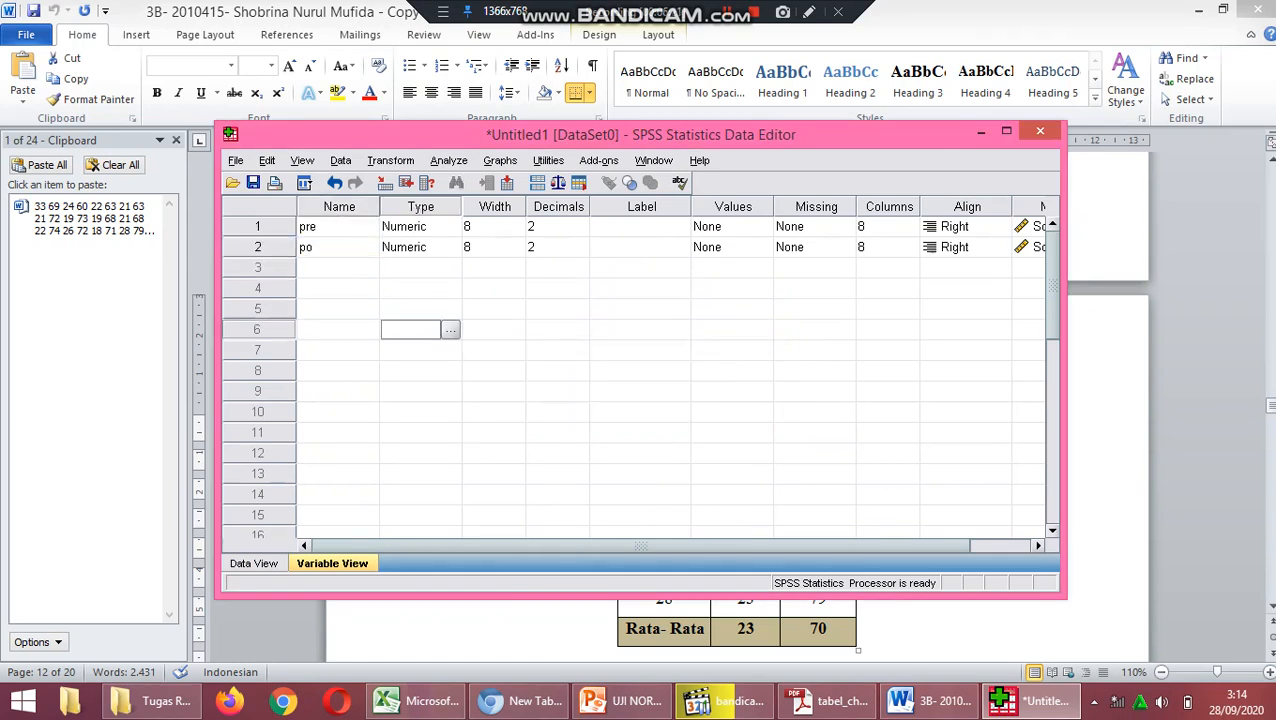
Set up a nonparametric Chi-Square Test on the pasted scores with pre and po as the test variables.
{"action": "left_click", "coordinate": [253, 563]}
{"action": "left_click", "coordinate": [448, 160]}
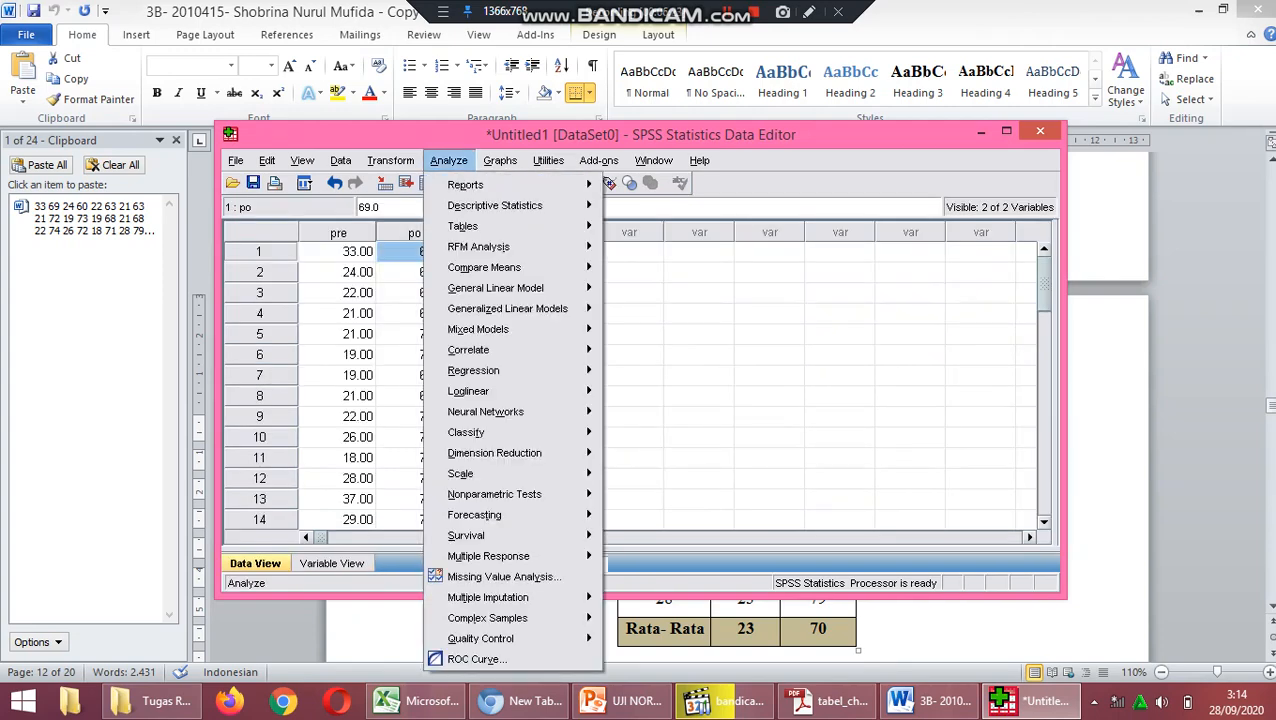
{"action": "mouse_move", "coordinate": [448, 161]}
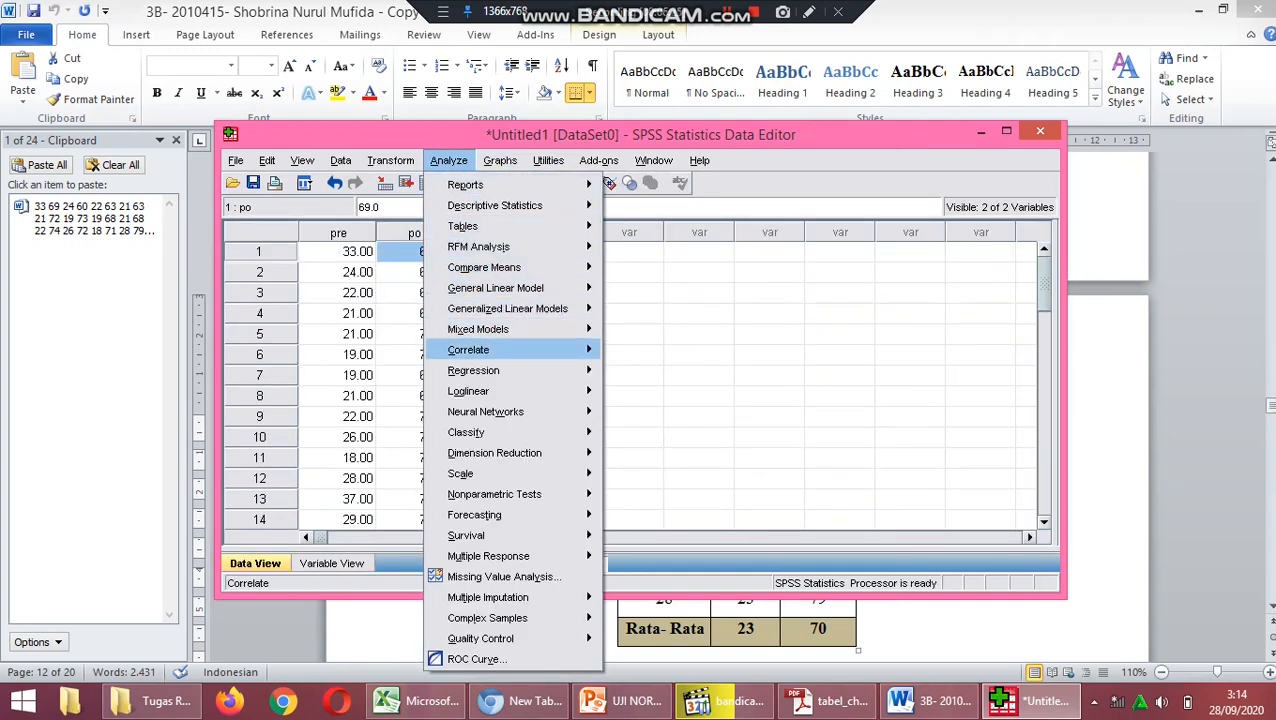
{"action": "mouse_move", "coordinate": [466, 432]}
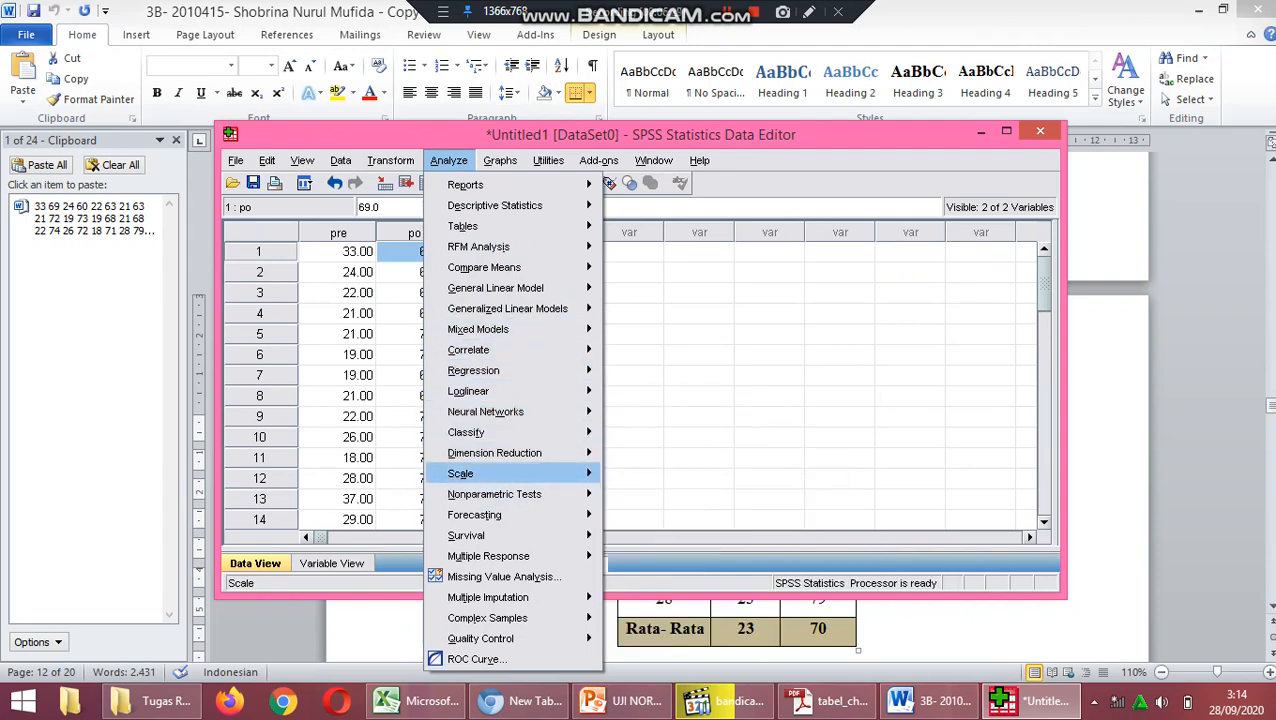
{"action": "mouse_move", "coordinate": [494, 494]}
{"action": "left_click", "coordinate": [650, 494]}
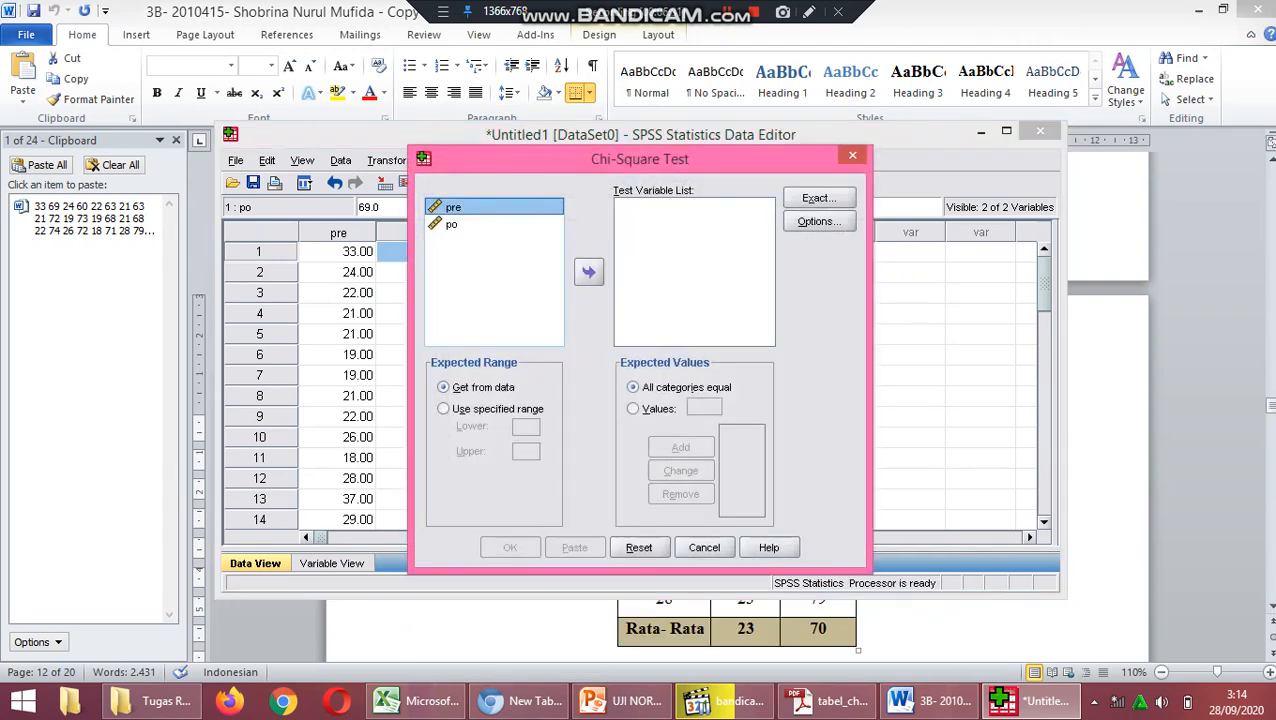
{"action": "left_click", "coordinate": [589, 271]}
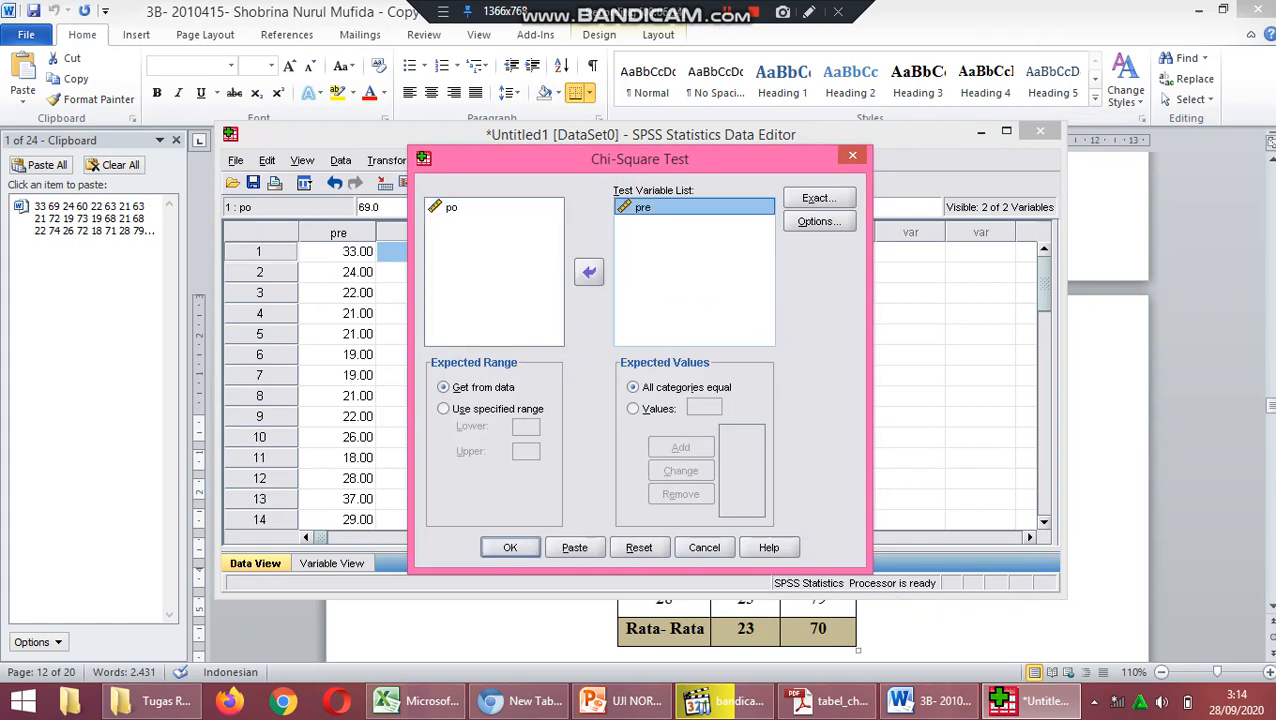
{"action": "left_click", "coordinate": [451, 208]}
{"action": "left_click", "coordinate": [589, 272]}
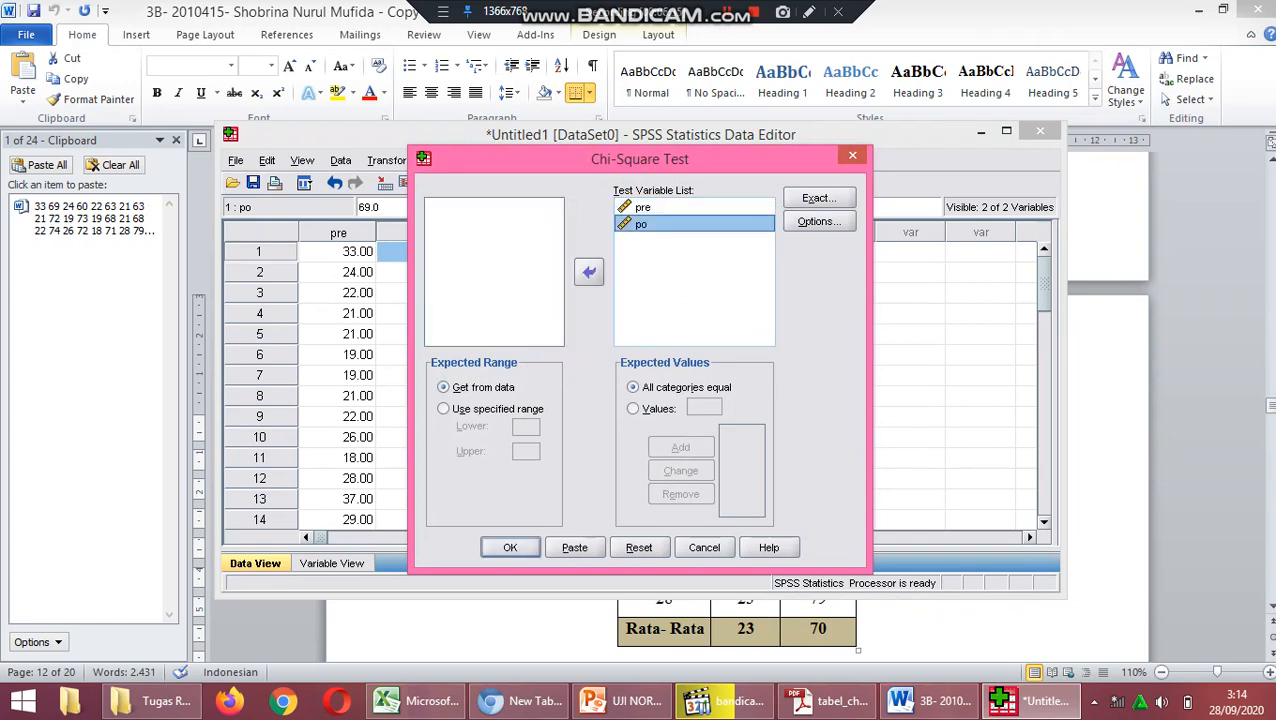
Include Descriptive and Quartiles statistics in the chi-square test, keep the default exact-test settings, and run it.
{"action": "left_click", "coordinate": [819, 198]}
{"action": "key", "text": "Return"}
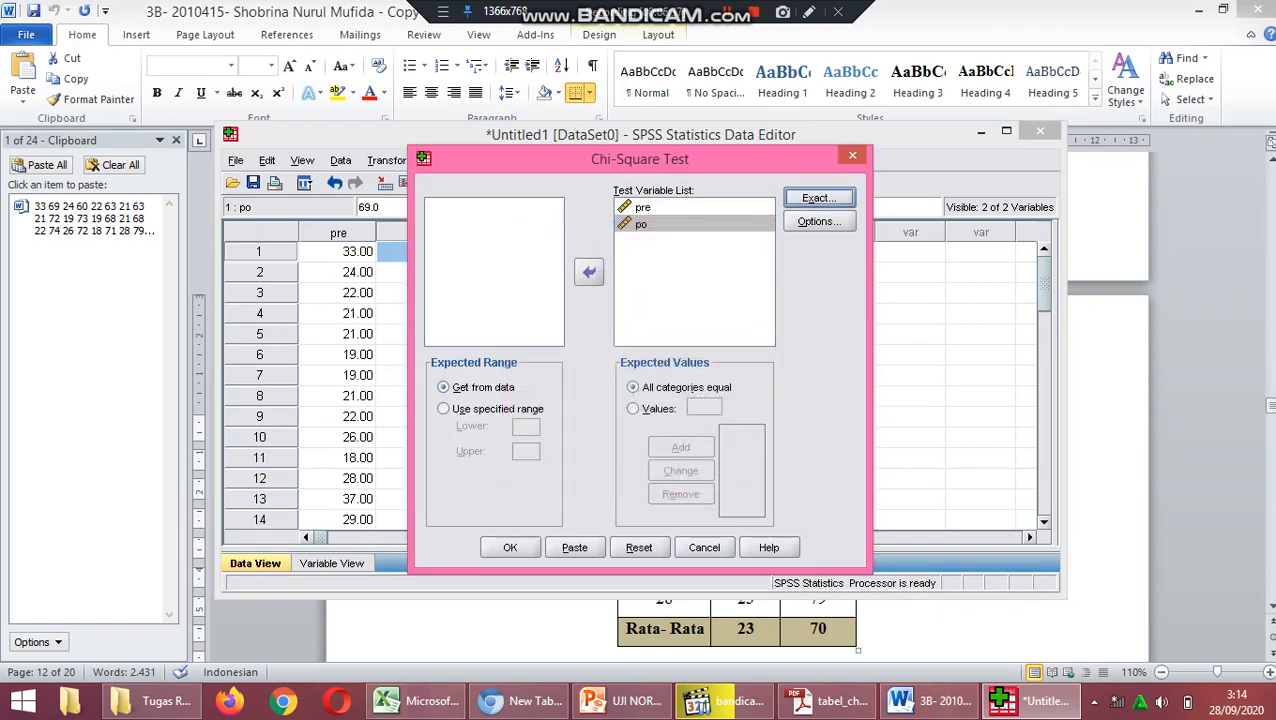
{"action": "left_click", "coordinate": [819, 221]}
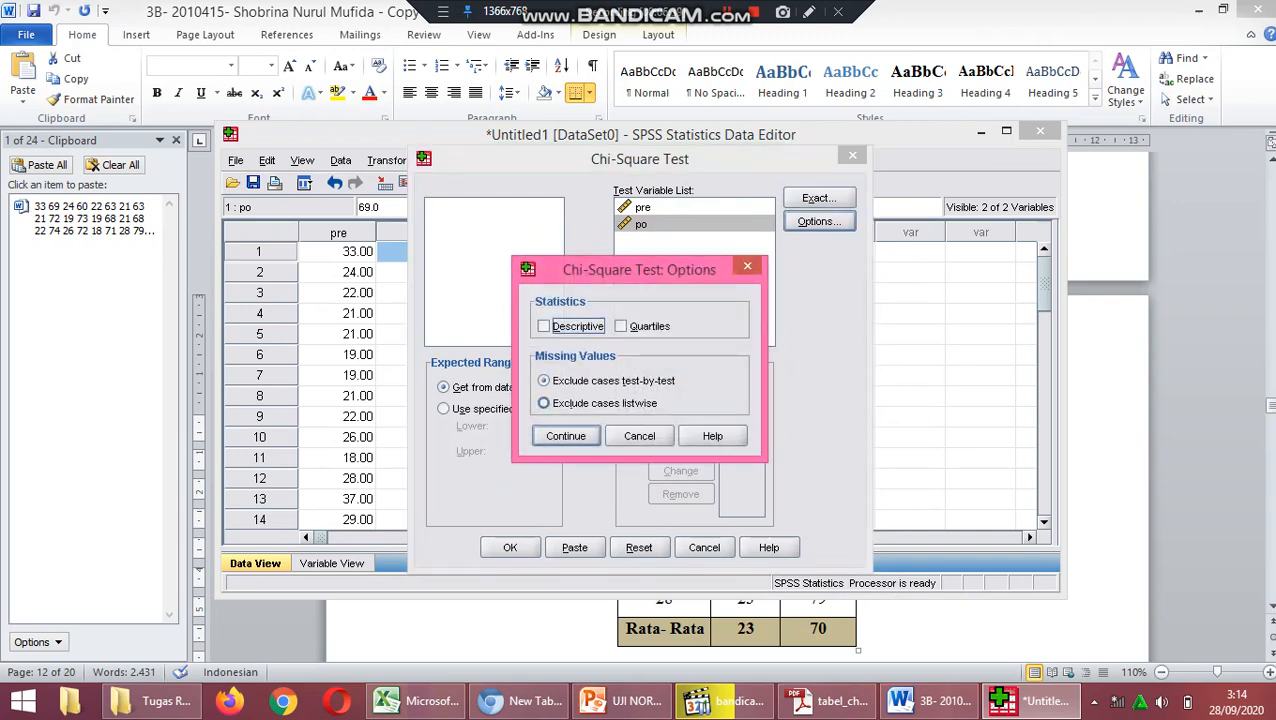
{"action": "left_click", "coordinate": [543, 326]}
{"action": "left_click", "coordinate": [620, 326]}
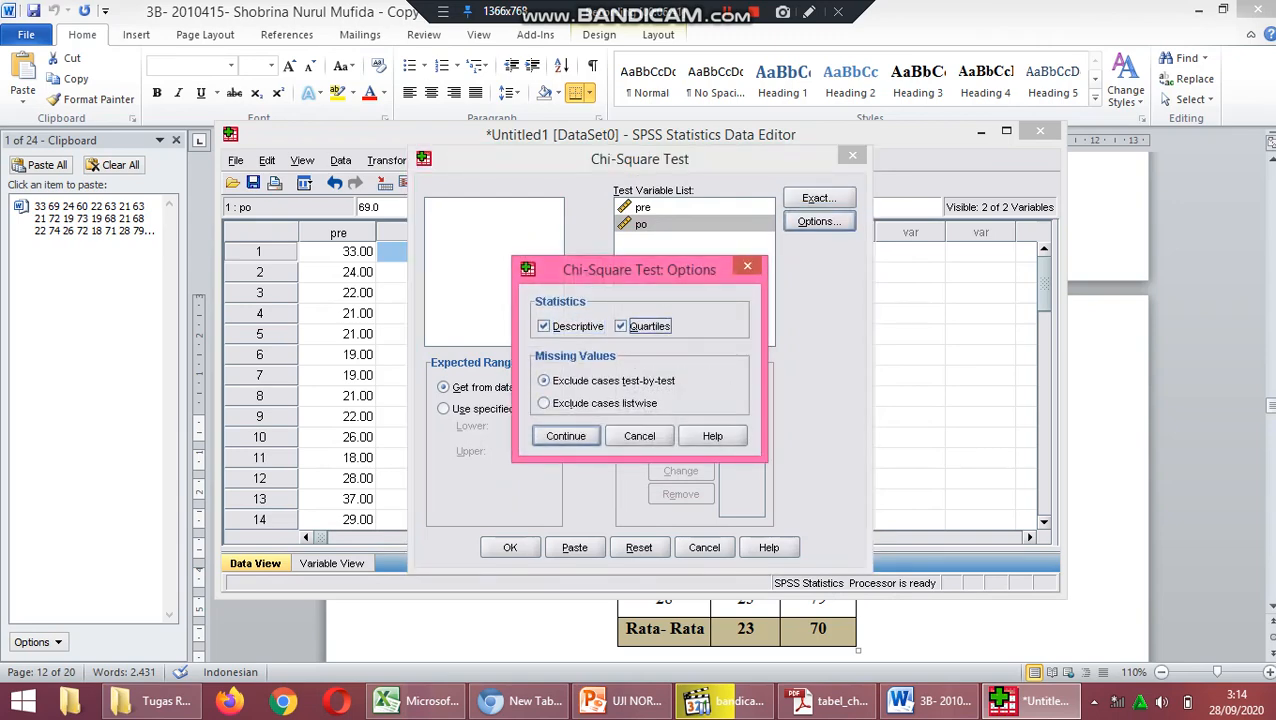
{"action": "left_click", "coordinate": [565, 436]}
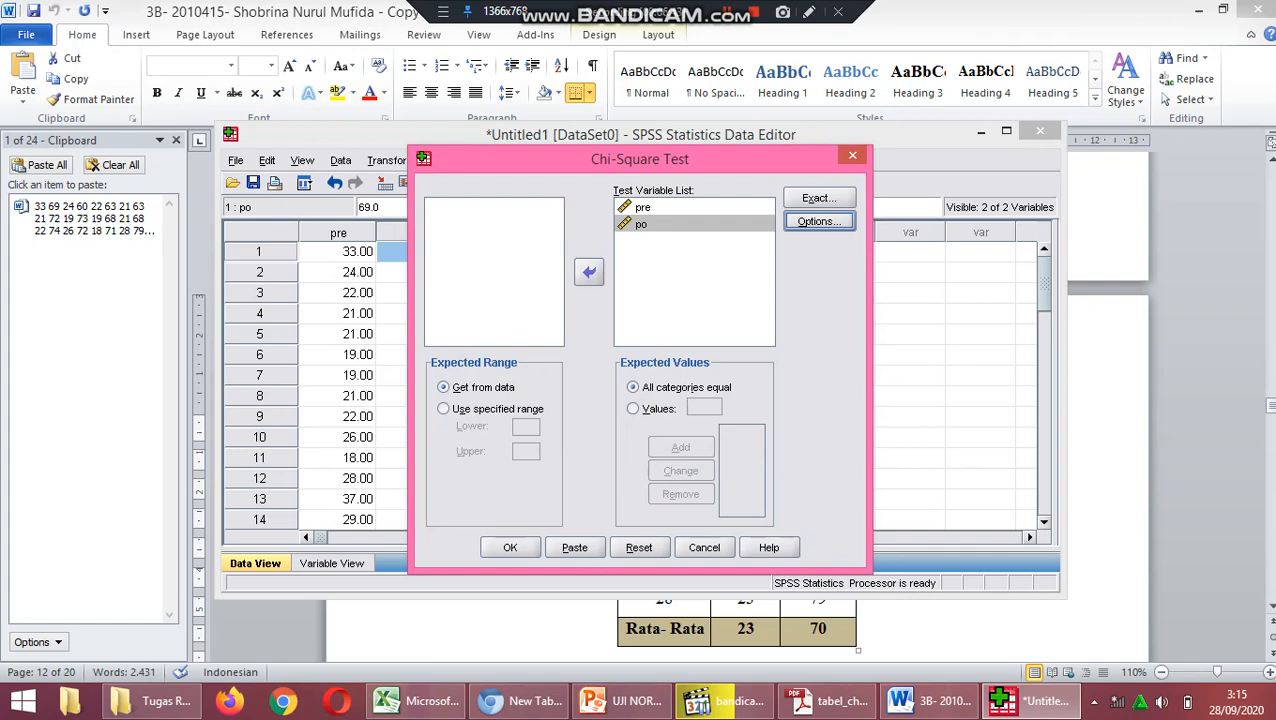
{"action": "left_click", "coordinate": [510, 547]}
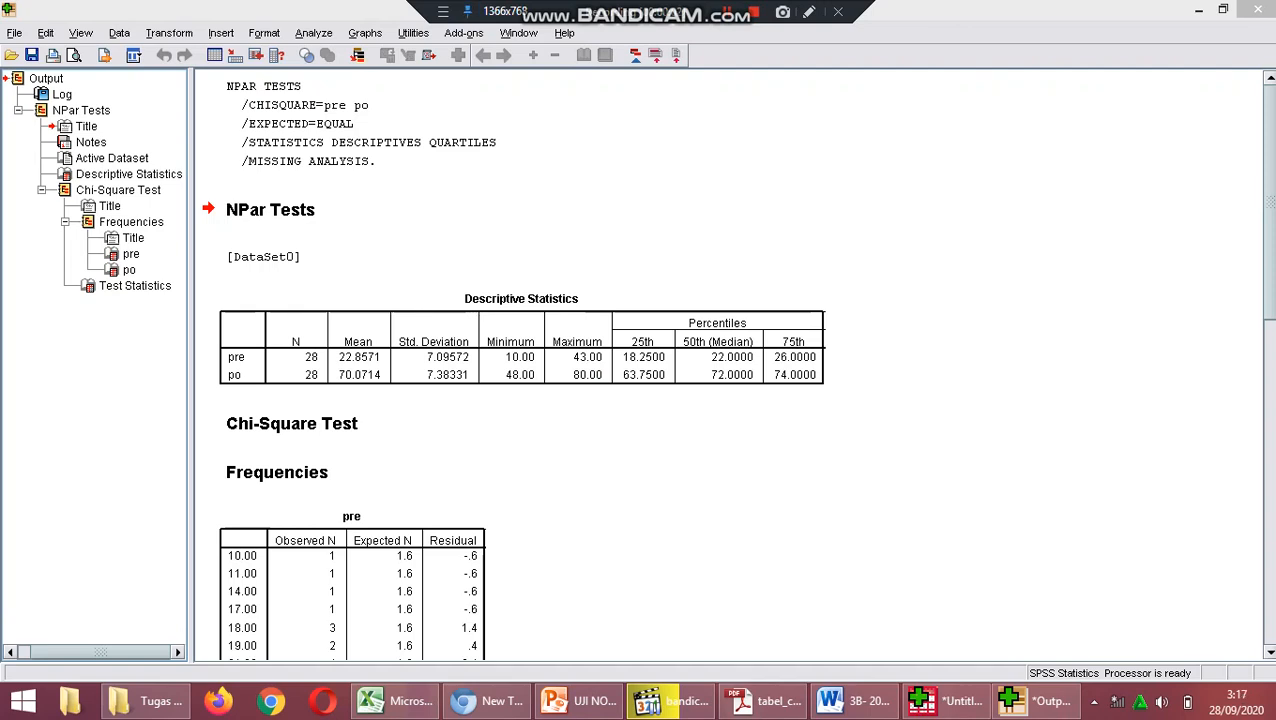
Circle the po heading of the post-test frequency table with the red pen and add a check mark on each side.
{"action": "left_click", "coordinate": [443, 12]}
{"action": "left_click", "coordinate": [497, 35]}
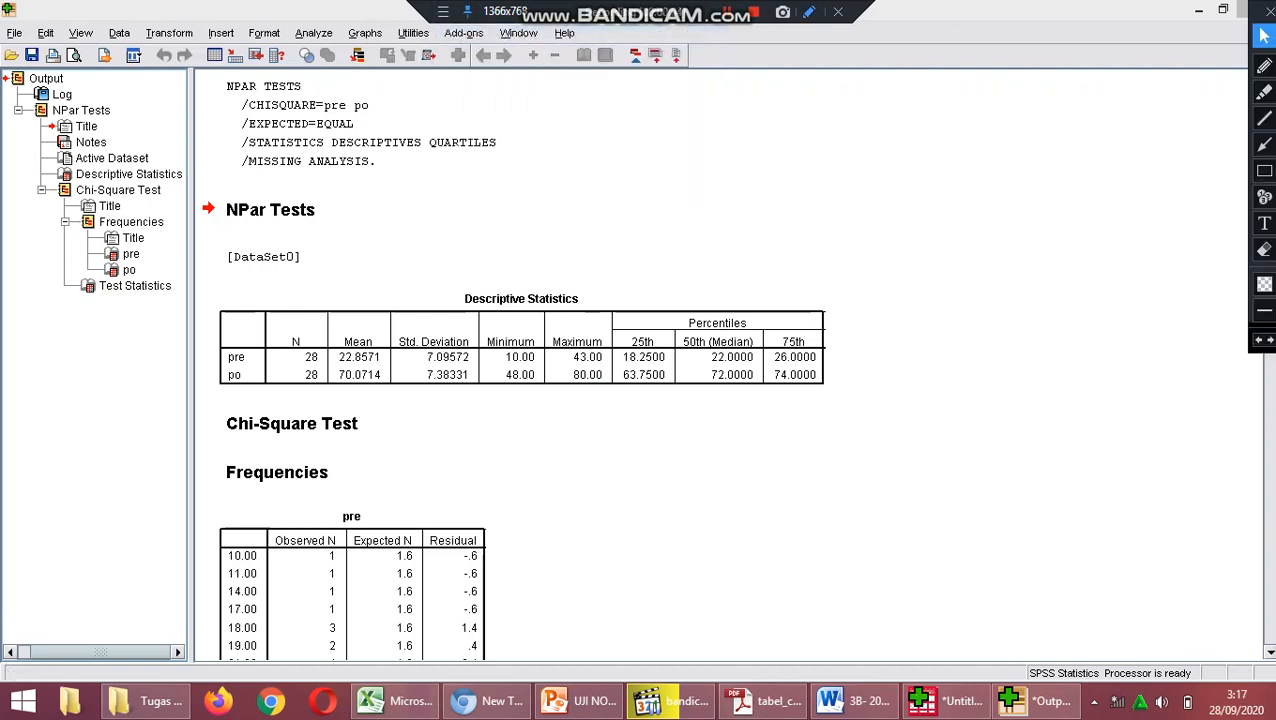
{"action": "left_click", "coordinate": [1264, 66]}
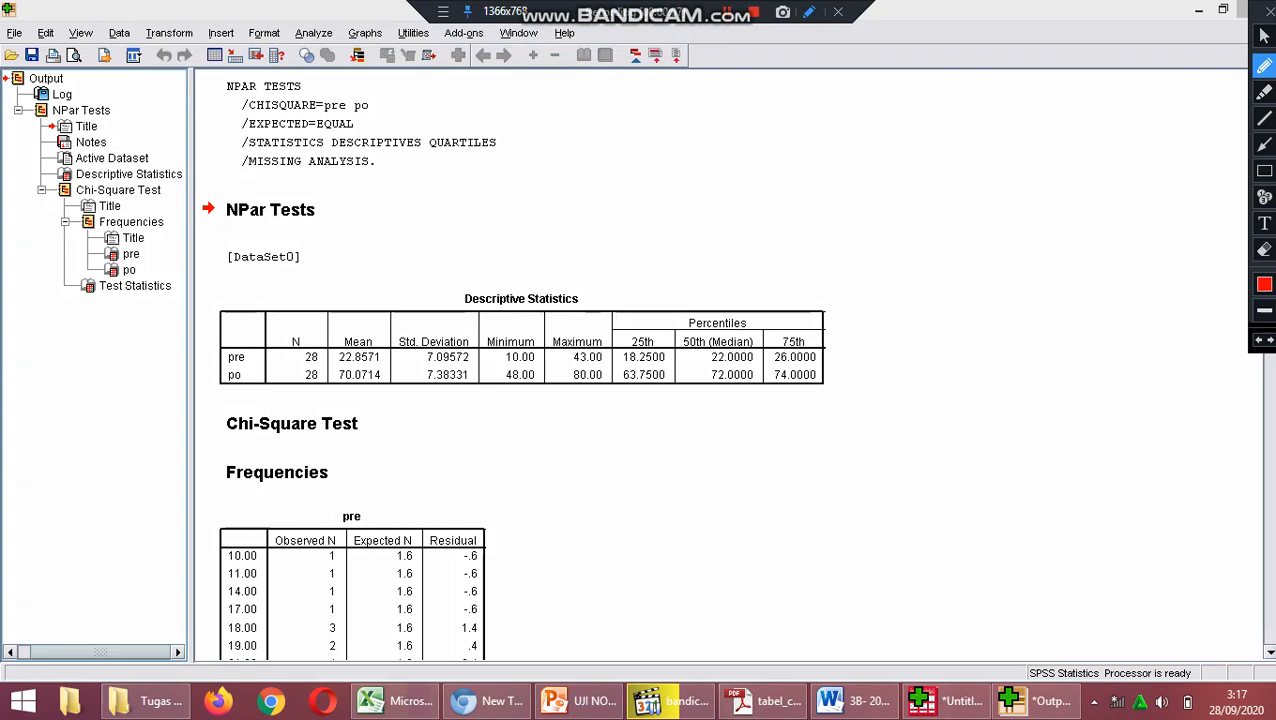
{"action": "left_click", "coordinate": [1264, 36]}
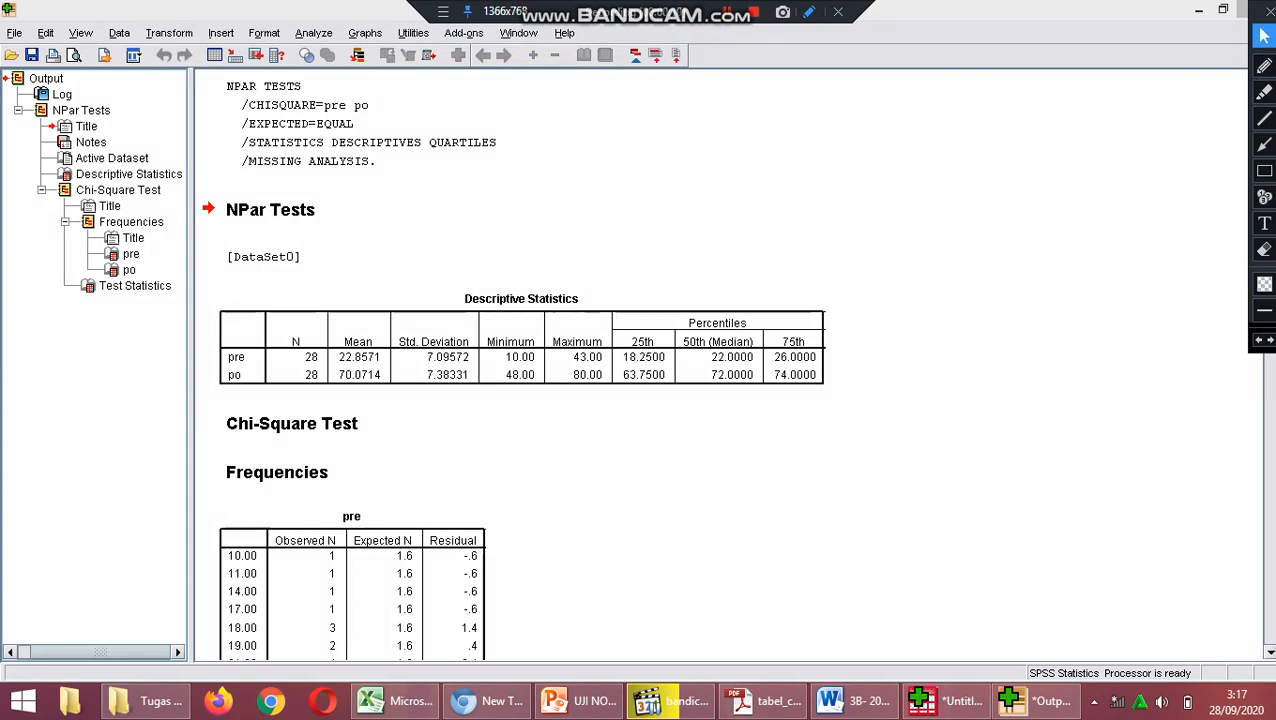
{"action": "left_click", "coordinate": [1270, 560]}
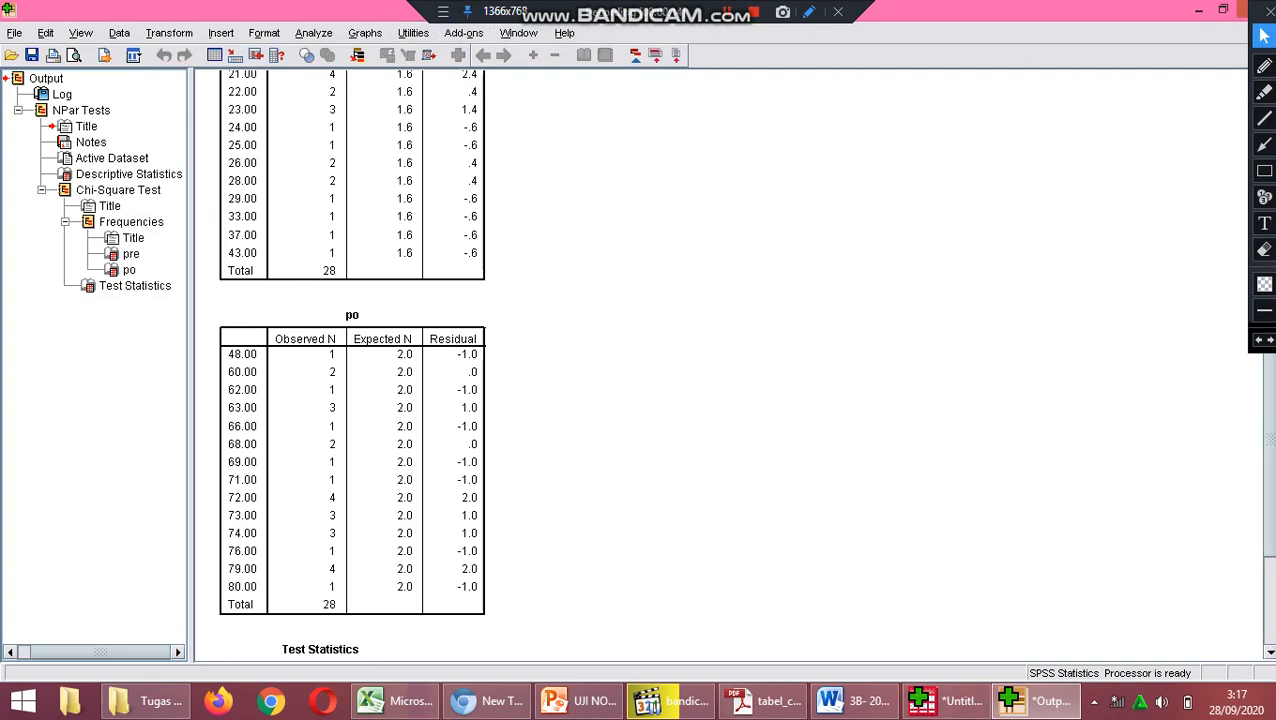
{"action": "left_click", "coordinate": [1264, 66]}
{"action": "mouse_move", "coordinate": [368, 297]}
{"action": "left_mouse_down"}
{"action": "mouse_move", "coordinate": [348, 294]}
{"action": "mouse_move", "coordinate": [392, 316]}
{"action": "mouse_move", "coordinate": [364, 295]}
{"action": "left_mouse_up"}
{"action": "mouse_move", "coordinate": [277, 313]}
{"action": "left_mouse_down"}
{"action": "mouse_move", "coordinate": [285, 322]}
{"action": "mouse_move", "coordinate": [334, 284]}
{"action": "mouse_move", "coordinate": [407, 324]}
{"action": "mouse_move", "coordinate": [438, 292]}
{"action": "left_mouse_up"}
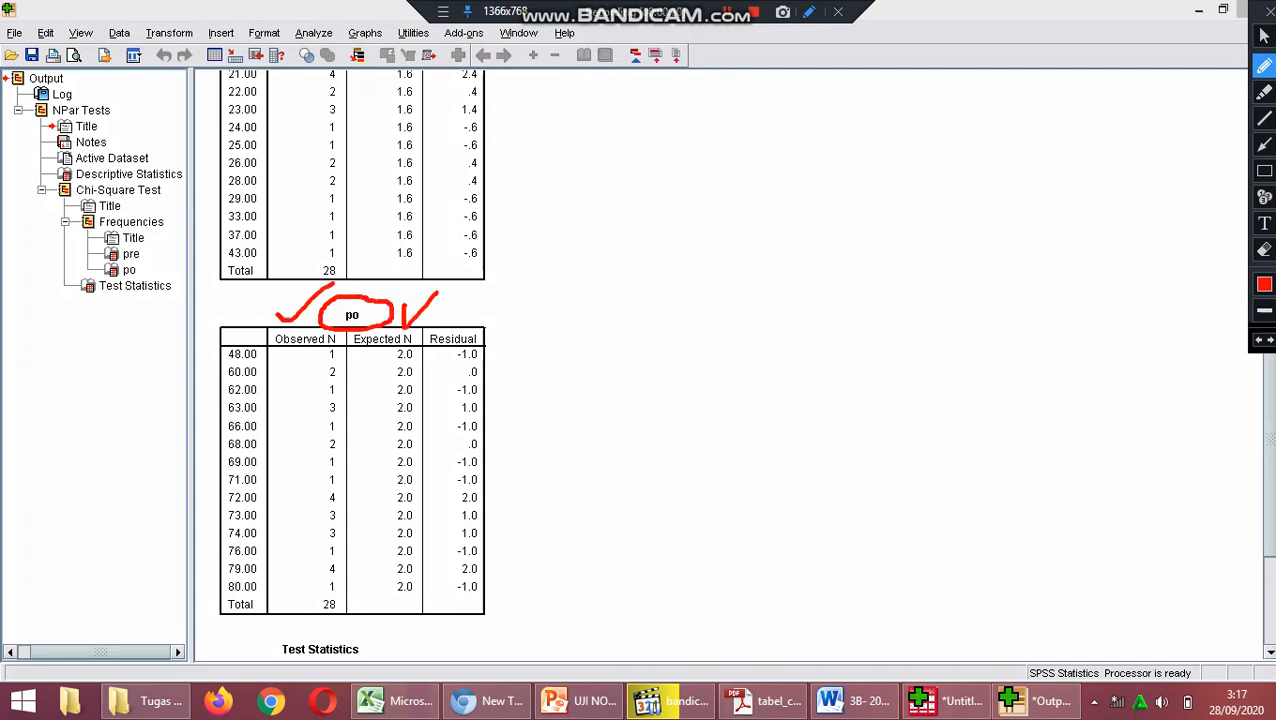
{"action": "left_click", "coordinate": [1264, 36]}
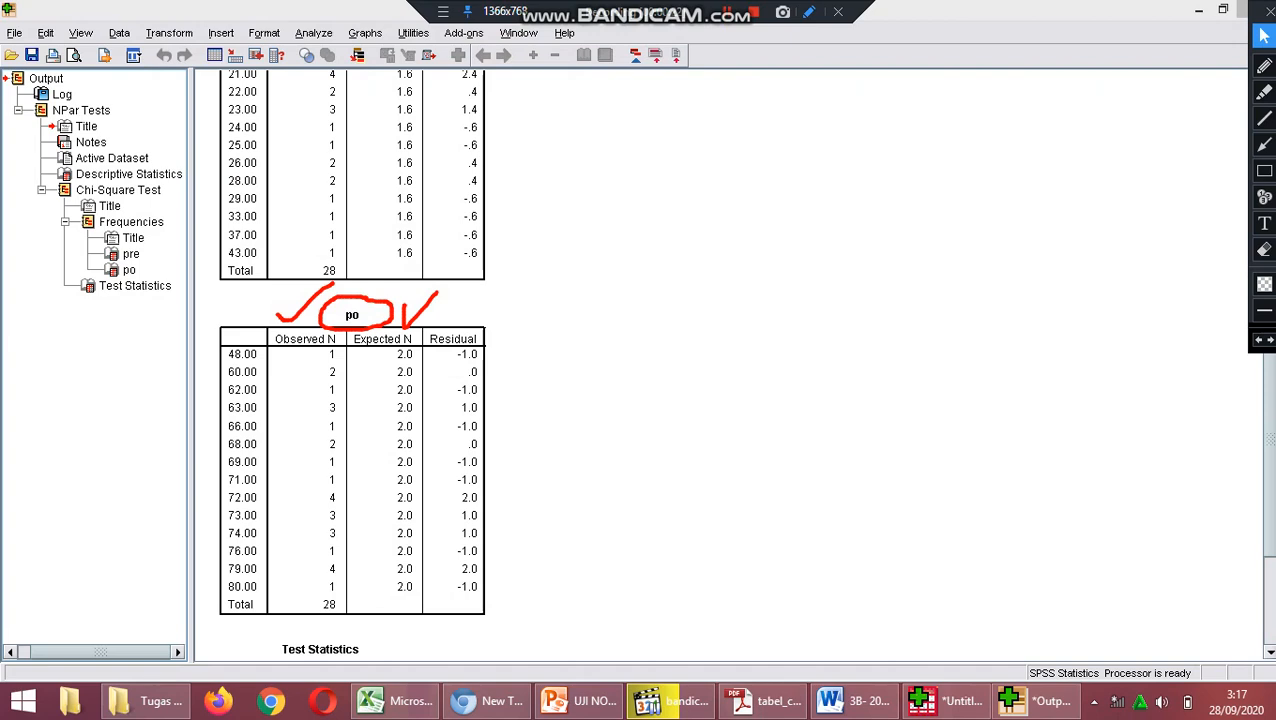
Clear the drawn marks and circle the pre and po headings with their chi-square values in the Test Statistics table.
{"action": "scroll", "coordinate": [352, 360], "scroll_direction": "down", "scroll_amount": 4}
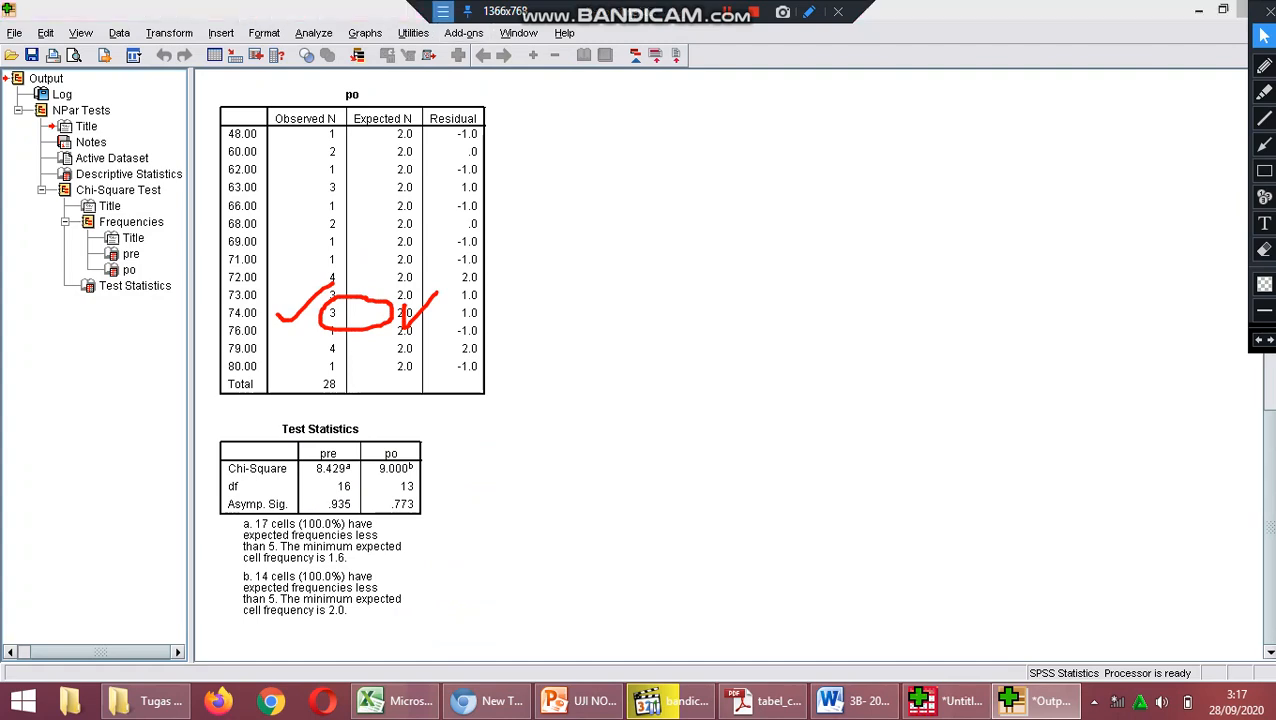
{"action": "left_click", "coordinate": [443, 11]}
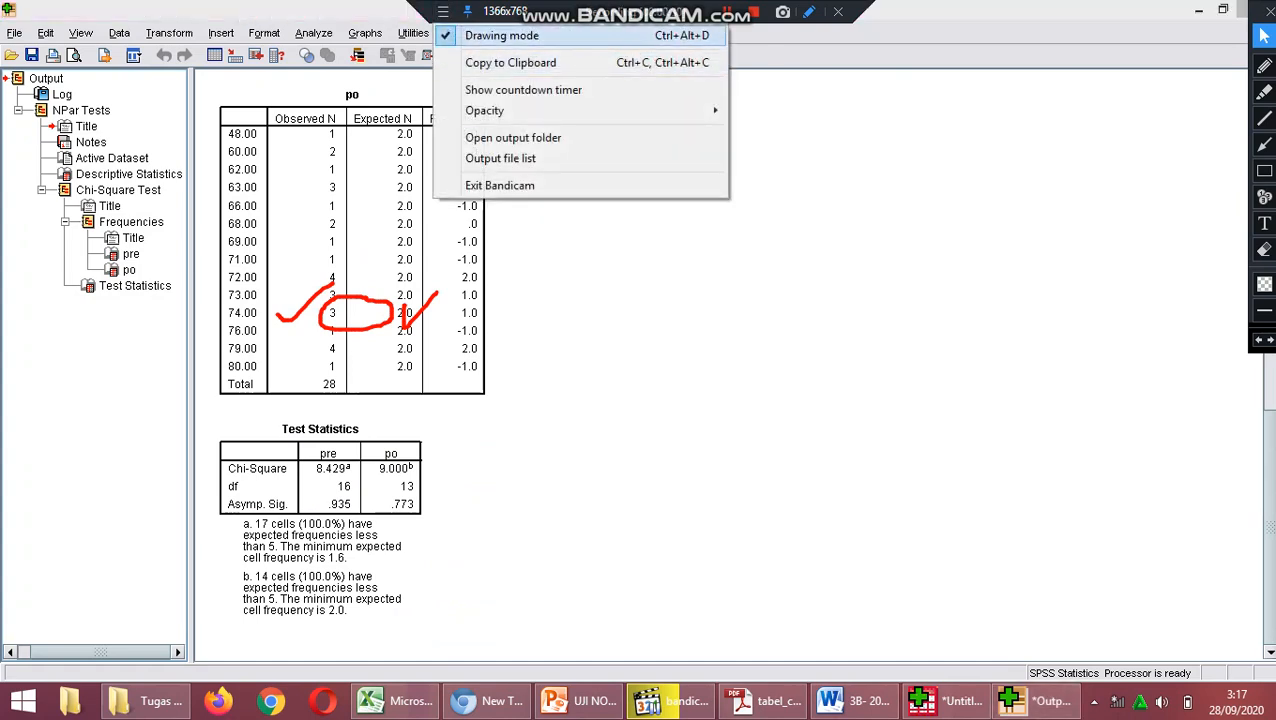
{"action": "left_click", "coordinate": [501, 35]}
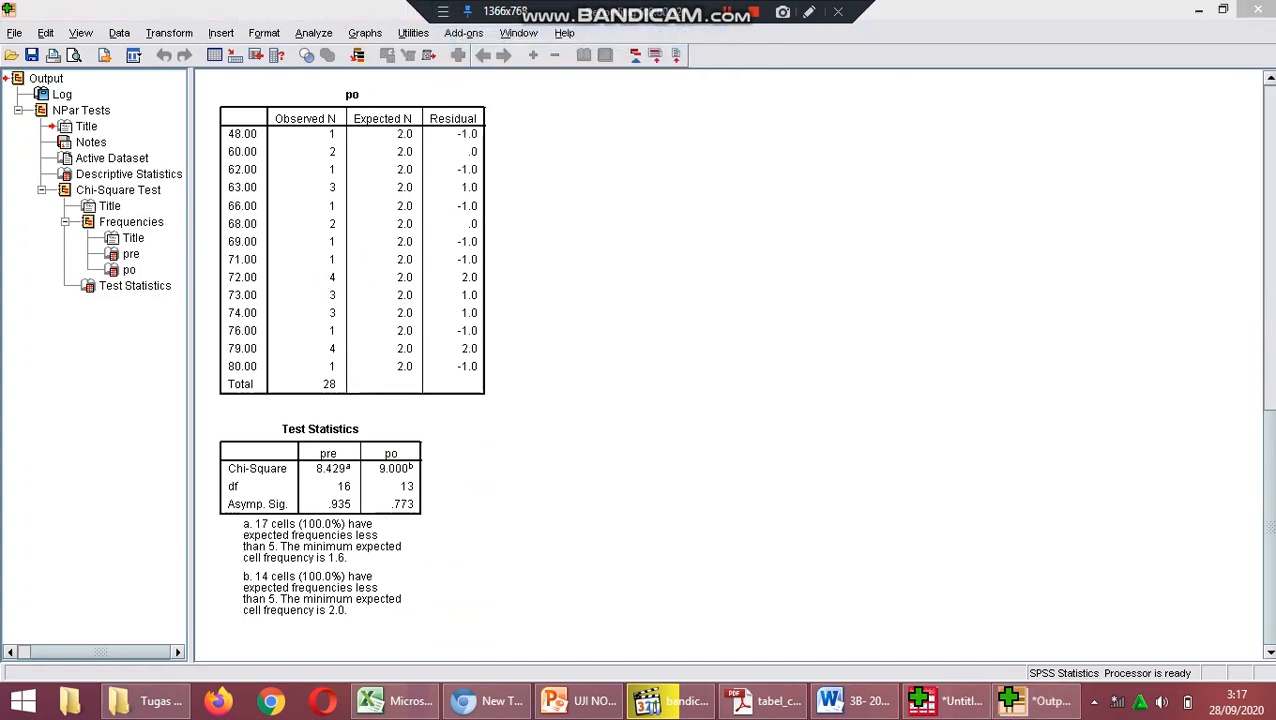
{"action": "left_click", "coordinate": [443, 11]}
{"action": "left_click", "coordinate": [501, 35]}
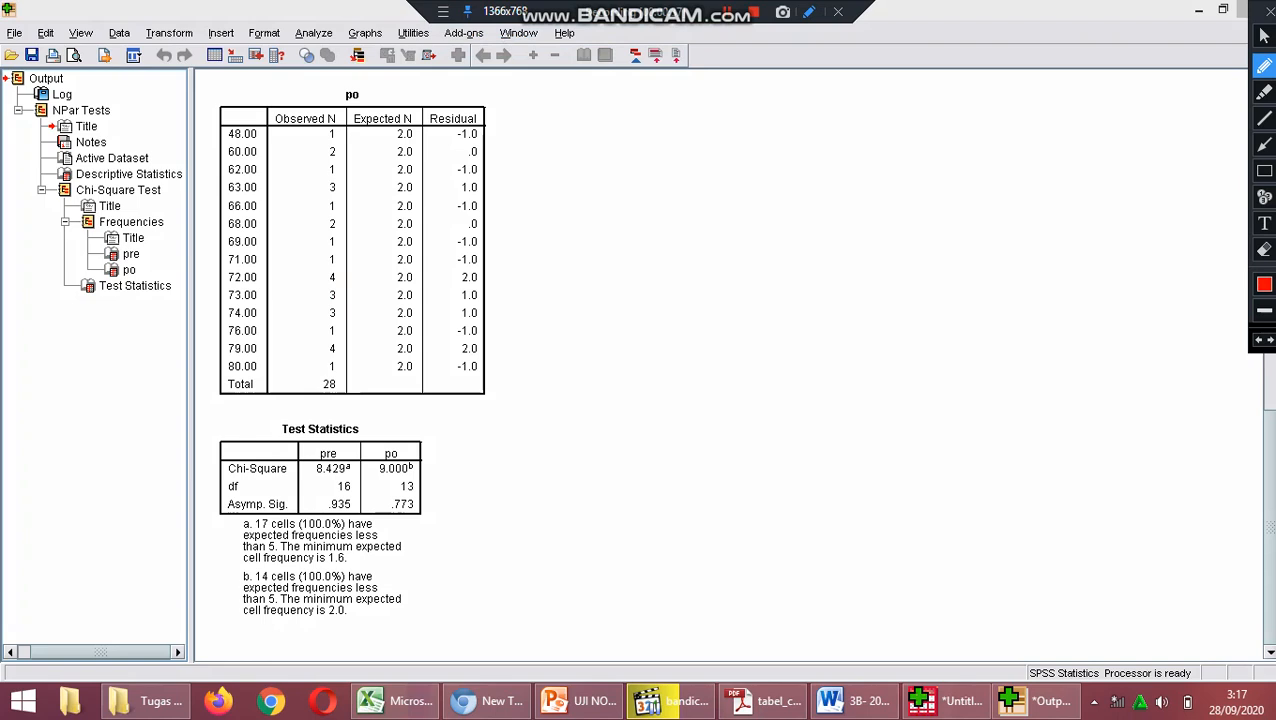
{"action": "mouse_move", "coordinate": [342, 434]}
{"action": "left_mouse_down"}
{"action": "mouse_move", "coordinate": [312, 436]}
{"action": "mouse_move", "coordinate": [305, 470]}
{"action": "mouse_move", "coordinate": [345, 479]}
{"action": "mouse_move", "coordinate": [356, 437]}
{"action": "mouse_move", "coordinate": [333, 433]}
{"action": "mouse_move", "coordinate": [361, 463]}
{"action": "mouse_move", "coordinate": [411, 472]}
{"action": "mouse_move", "coordinate": [409, 436]}
{"action": "left_mouse_up"}
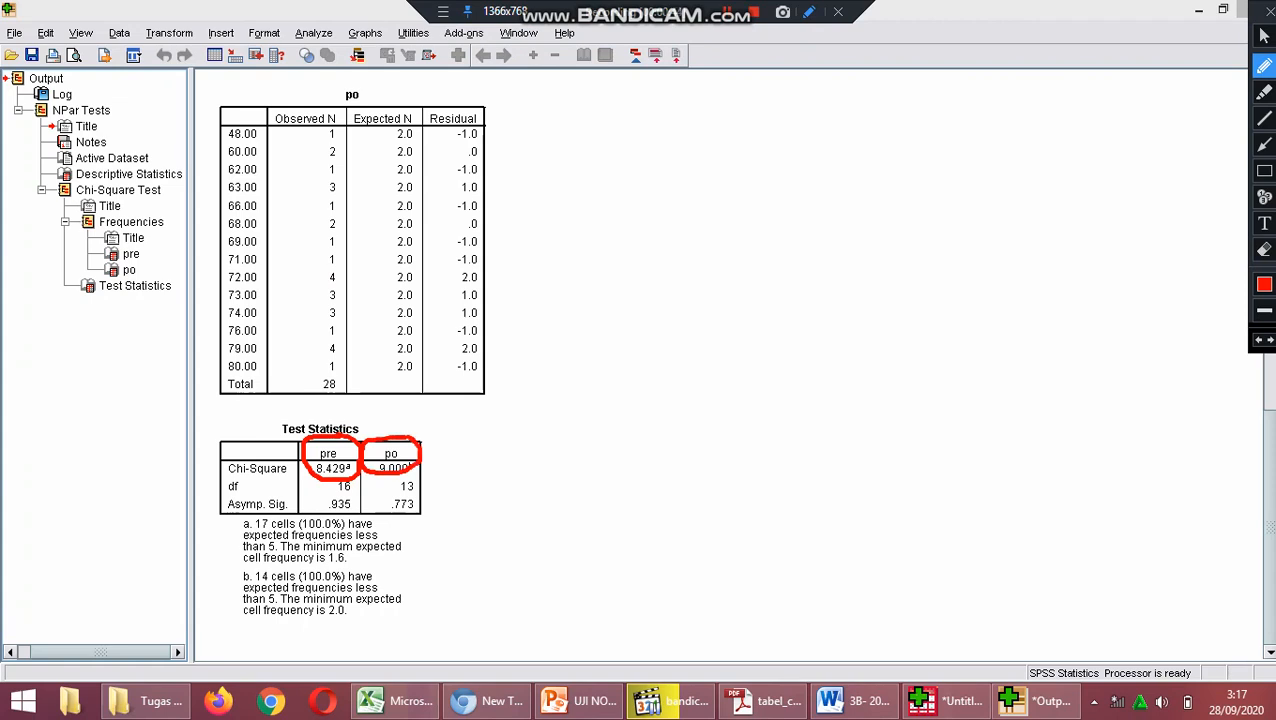
Handwrite the table chi-square symbol "X²t =" beside the po frequency table, with the note "pre" above it.
{"action": "left_click_drag", "start_coordinate": [604, 212], "coordinate": [660, 258]}
{"action": "left_click_drag", "start_coordinate": [658, 216], "coordinate": [612, 266]}
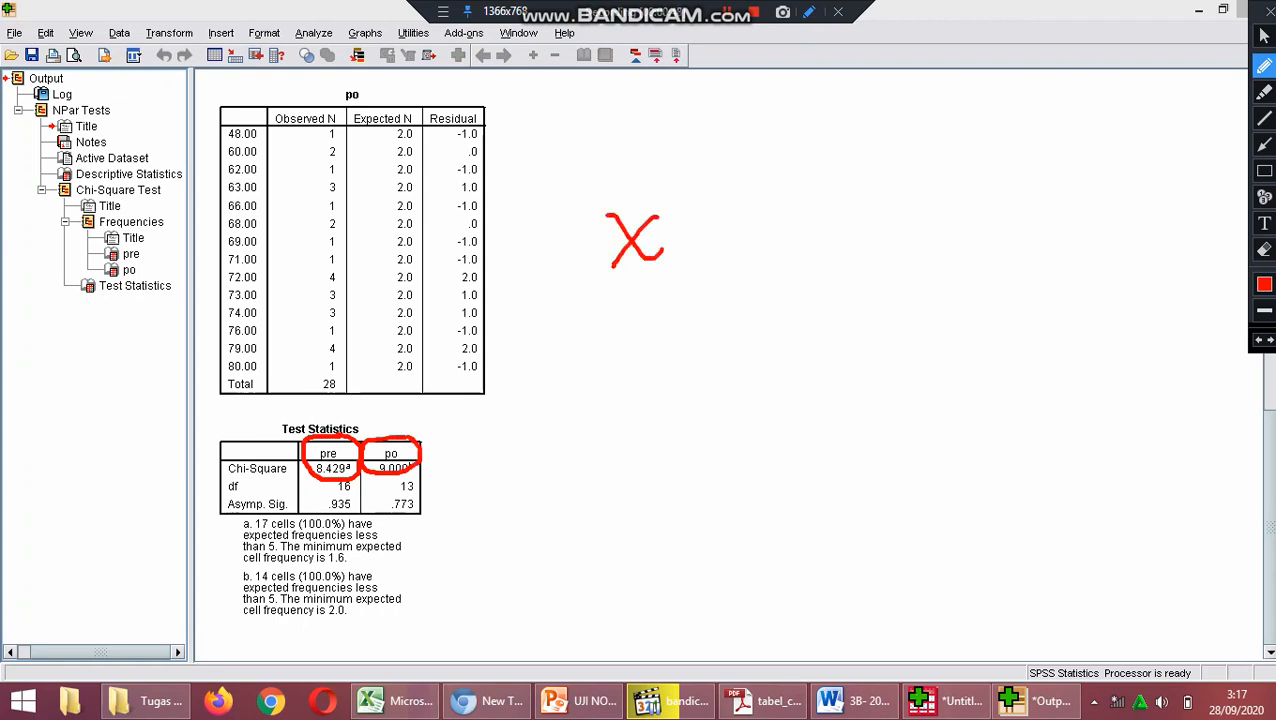
{"action": "left_click_drag", "start_coordinate": [668, 204], "coordinate": [672, 194]}
{"action": "mouse_move", "coordinate": [676, 240]}
{"action": "left_mouse_down"}
{"action": "mouse_move", "coordinate": [702, 248]}
{"action": "mouse_move", "coordinate": [671, 280]}
{"action": "mouse_move", "coordinate": [675, 261]}
{"action": "left_mouse_up"}
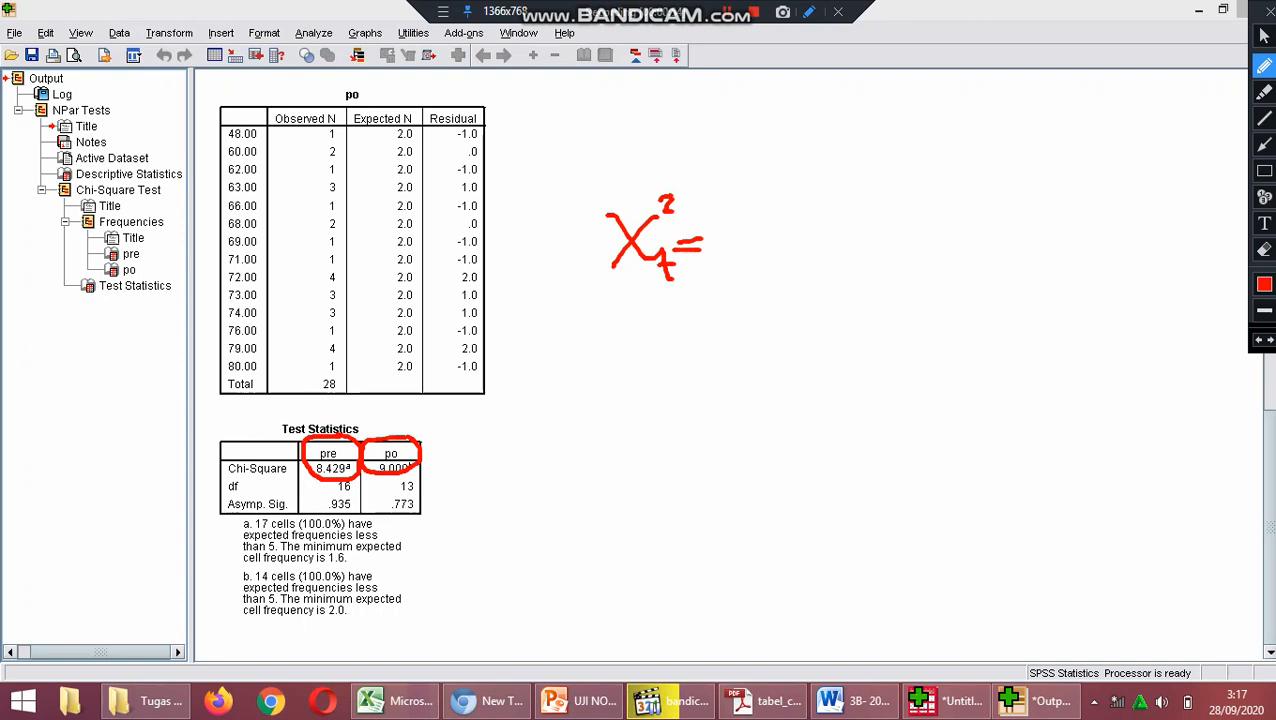
{"action": "mouse_move", "coordinate": [757, 163]}
{"action": "left_mouse_down"}
{"action": "mouse_move", "coordinate": [760, 195]}
{"action": "mouse_move", "coordinate": [791, 165]}
{"action": "mouse_move", "coordinate": [822, 160]}
{"action": "mouse_move", "coordinate": [840, 178]}
{"action": "mouse_move", "coordinate": [792, 152]}
{"action": "mouse_move", "coordinate": [812, 149]}
{"action": "left_mouse_up"}
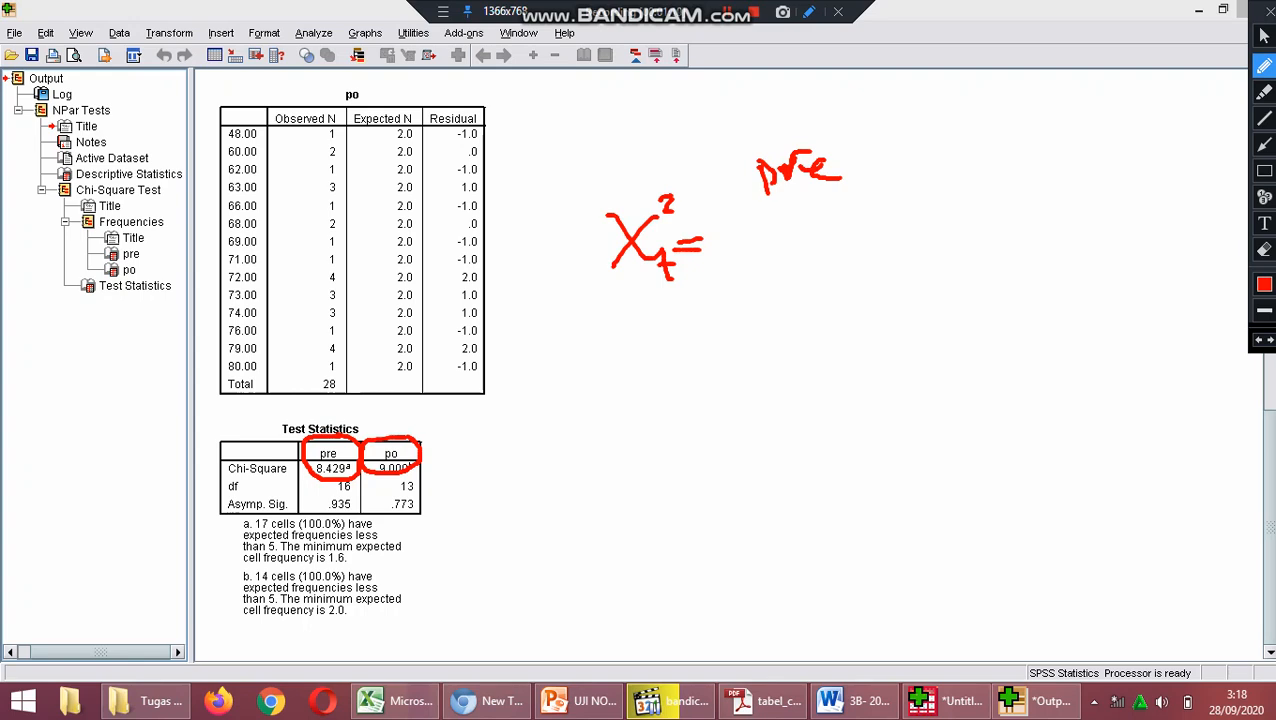
Handwrite the degrees-of-freedom calculation "df = 14-1 = 3" below the chi-square symbol.
{"action": "mouse_move", "coordinate": [657, 311]}
{"action": "left_mouse_down"}
{"action": "mouse_move", "coordinate": [672, 271]}
{"action": "mouse_move", "coordinate": [678, 332]}
{"action": "left_mouse_up"}
{"action": "left_click_drag", "start_coordinate": [690, 297], "coordinate": [702, 372]}
{"action": "mouse_move", "coordinate": [677, 325]}
{"action": "left_mouse_down"}
{"action": "mouse_move", "coordinate": [773, 315]}
{"action": "mouse_move", "coordinate": [748, 326]}
{"action": "mouse_move", "coordinate": [774, 326]}
{"action": "left_mouse_up"}
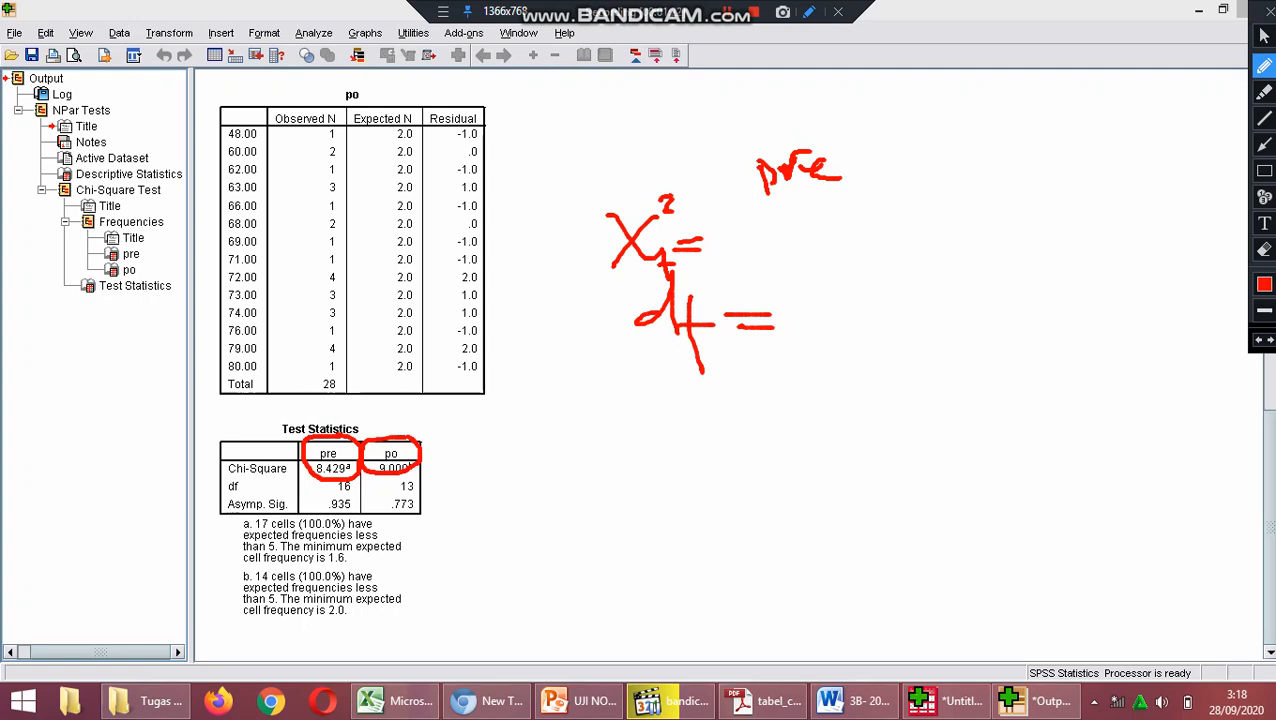
{"action": "mouse_move", "coordinate": [810, 296]}
{"action": "left_mouse_down"}
{"action": "mouse_move", "coordinate": [818, 340]}
{"action": "mouse_move", "coordinate": [860, 314]}
{"action": "mouse_move", "coordinate": [861, 340]}
{"action": "left_mouse_up"}
{"action": "mouse_move", "coordinate": [872, 316]}
{"action": "left_mouse_down"}
{"action": "mouse_move", "coordinate": [892, 314]}
{"action": "mouse_move", "coordinate": [920, 342]}
{"action": "left_mouse_up"}
{"action": "left_click_drag", "start_coordinate": [946, 300], "coordinate": [976, 314]}
{"action": "mouse_move", "coordinate": [986, 284]}
{"action": "left_mouse_down"}
{"action": "mouse_move", "coordinate": [1022, 310]}
{"action": "mouse_move", "coordinate": [966, 328]}
{"action": "left_mouse_up"}
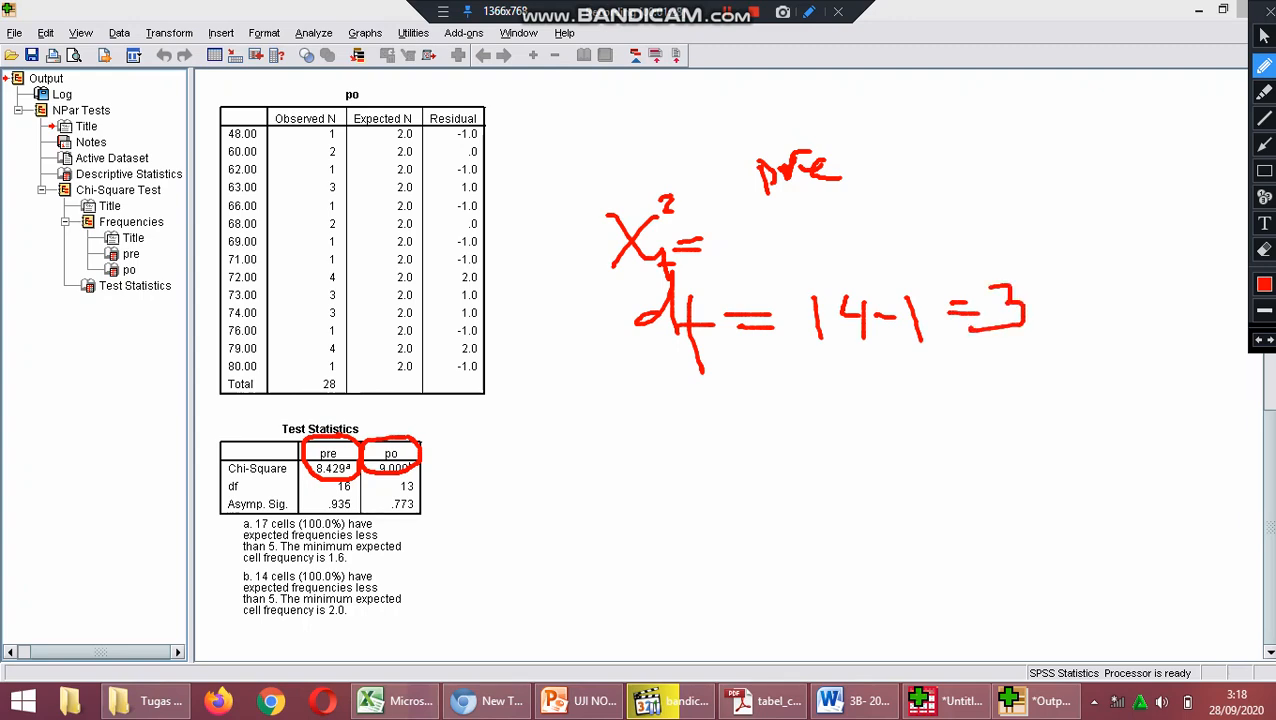
Handwrite the significance level α = 0,05 below the degrees-of-freedom line and leave drawing mode.
{"action": "left_click_drag", "start_coordinate": [680, 376], "coordinate": [718, 392]}
{"action": "left_click_drag", "start_coordinate": [760, 390], "coordinate": [814, 390]}
{"action": "mouse_move", "coordinate": [826, 382]}
{"action": "left_mouse_down"}
{"action": "mouse_move", "coordinate": [848, 380]}
{"action": "mouse_move", "coordinate": [874, 402]}
{"action": "mouse_move", "coordinate": [902, 372]}
{"action": "left_mouse_up"}
{"action": "mouse_move", "coordinate": [930, 362]}
{"action": "left_mouse_down"}
{"action": "mouse_move", "coordinate": [924, 392]}
{"action": "mouse_move", "coordinate": [944, 354]}
{"action": "left_mouse_up"}
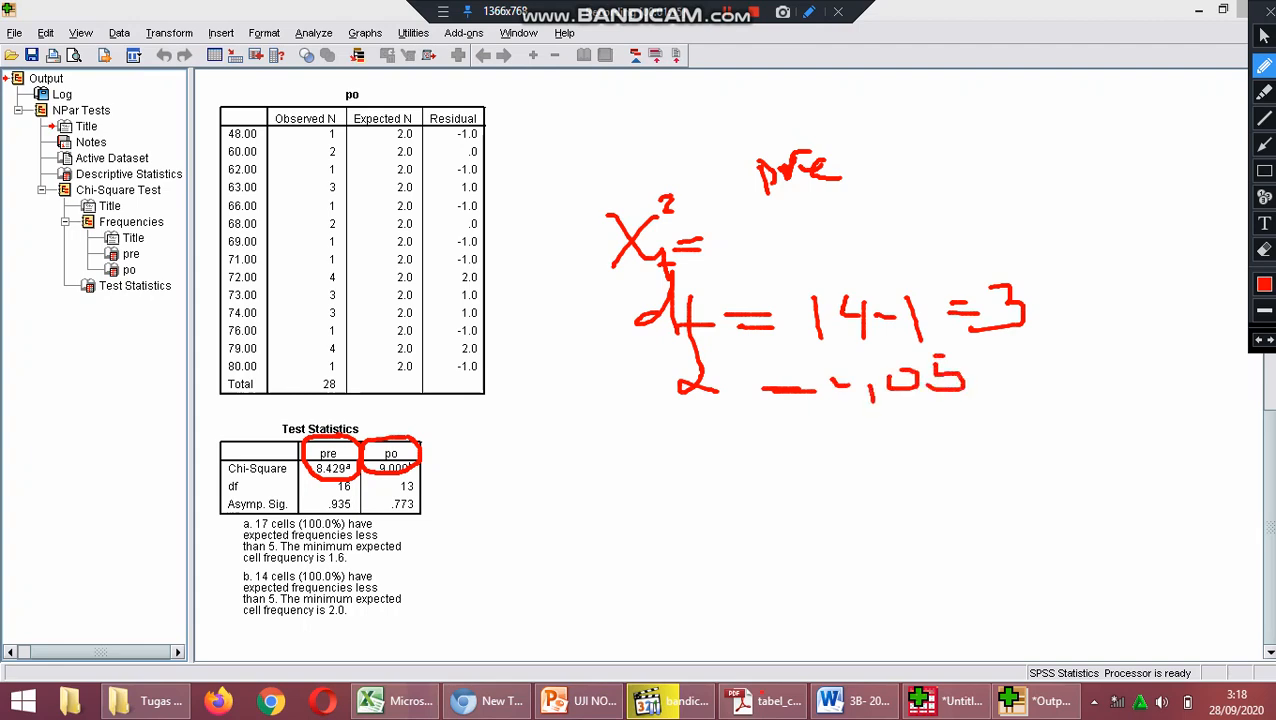
{"action": "left_click", "coordinate": [1263, 36]}
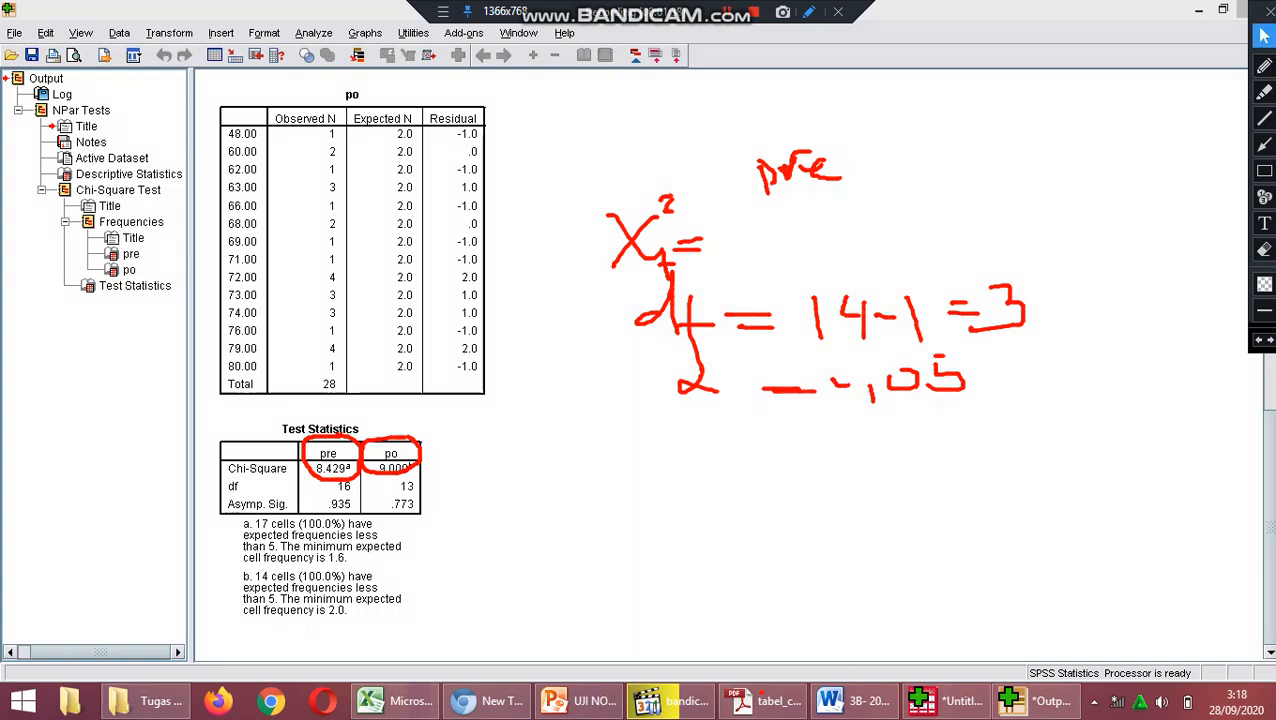
{"action": "left_click", "coordinate": [1267, 11]}
Switch to tabel_chi2.pdf and look up the chi-square table value for db 13 at α 0.05.
{"action": "left_click", "coordinate": [762, 702]}
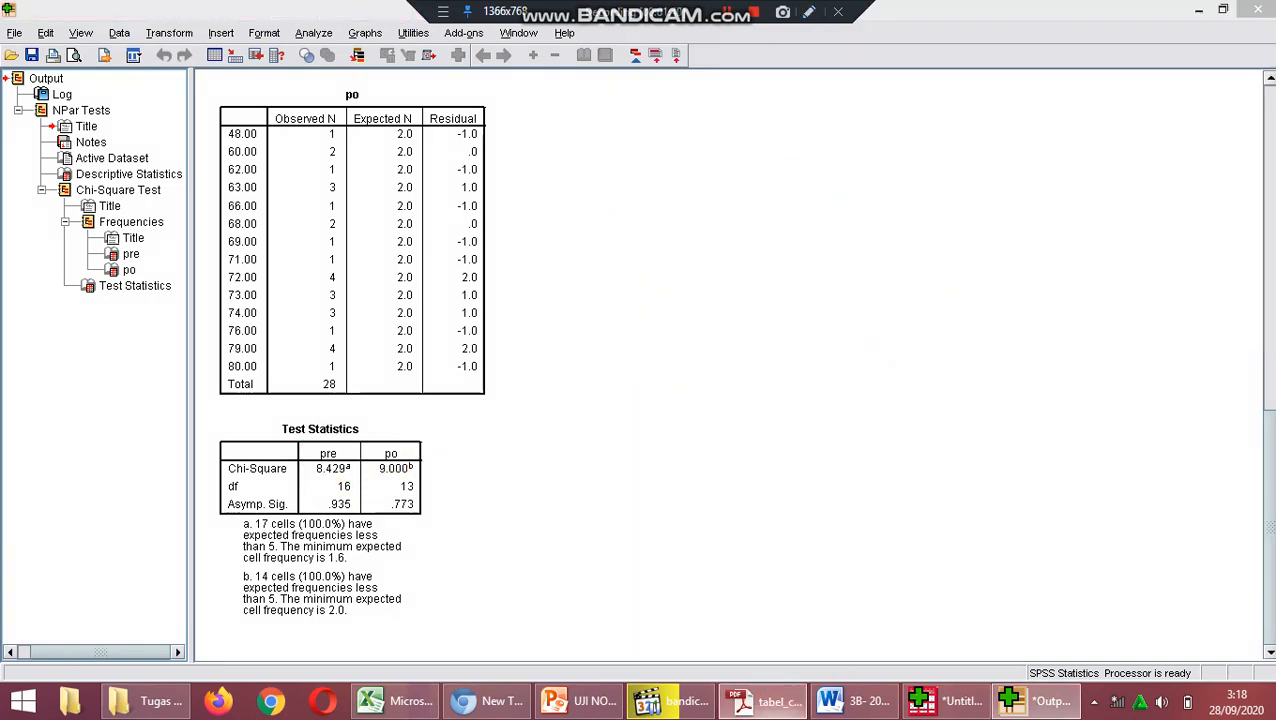
{"action": "left_click", "coordinate": [430, 303]}
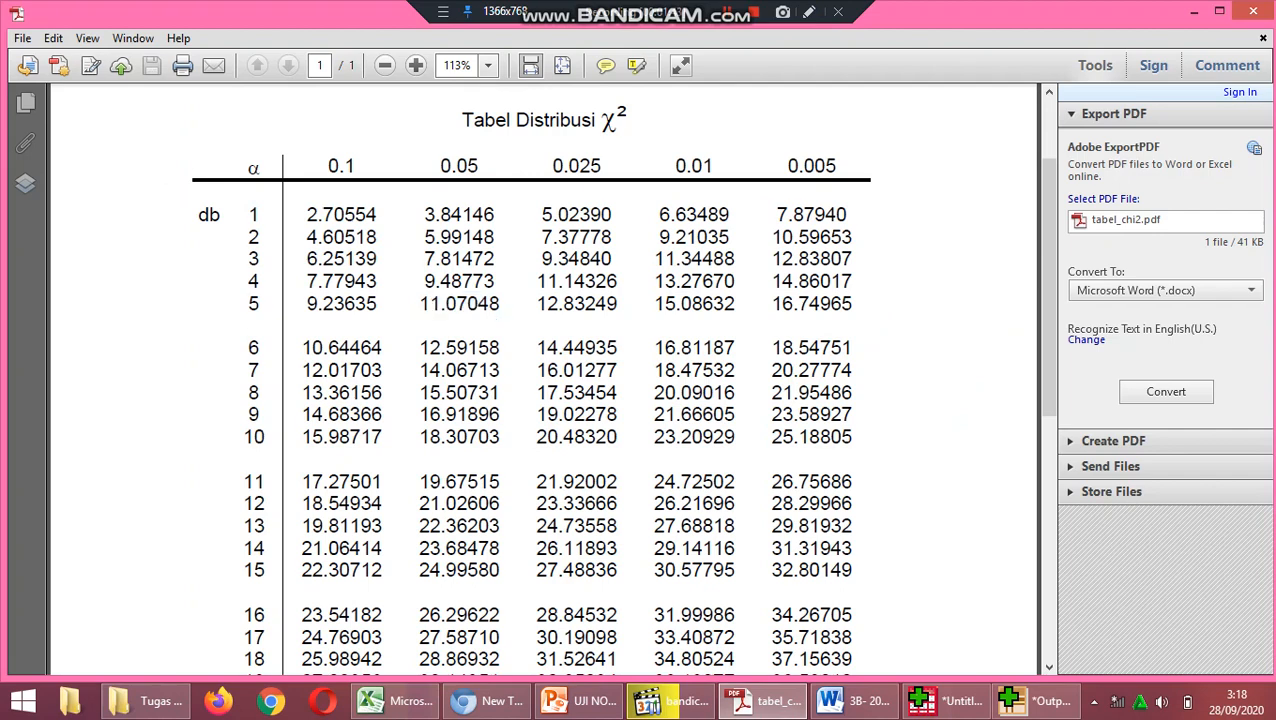
{"action": "scroll", "coordinate": [540, 380], "scroll_direction": "down", "scroll_amount": 2}
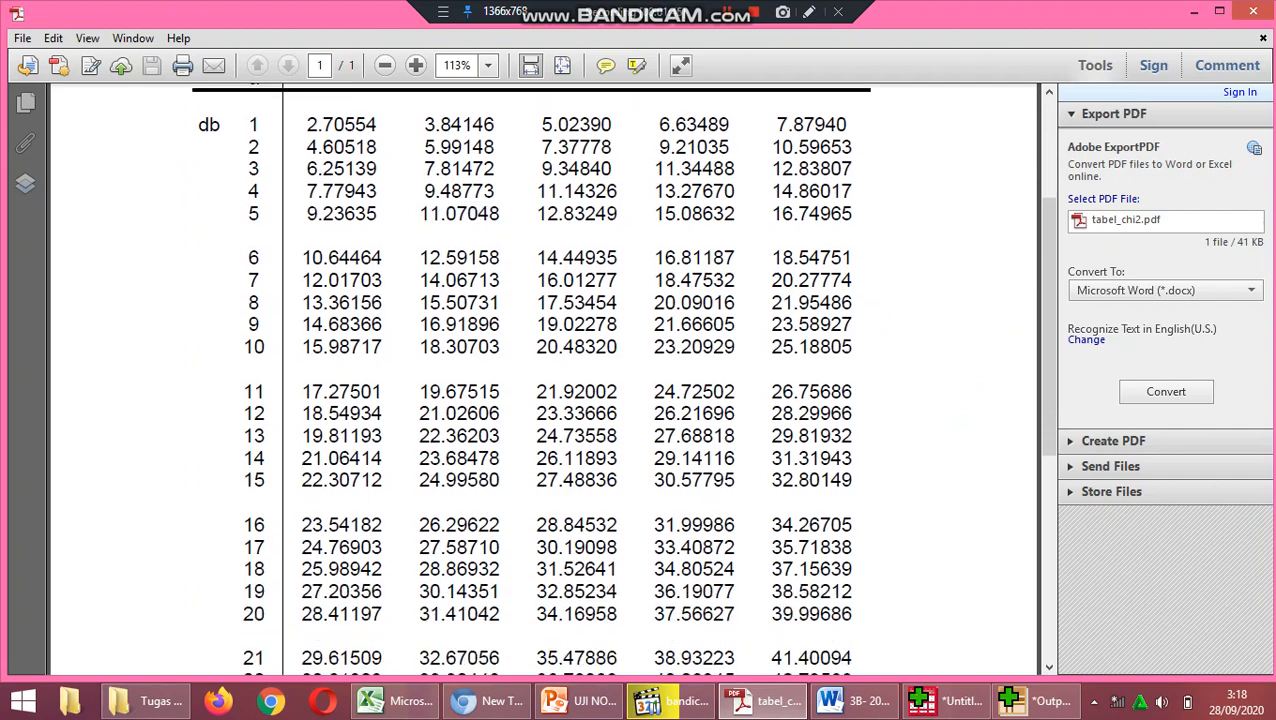
{"action": "left_click_drag", "start_coordinate": [418, 435], "coordinate": [487, 435]}
{"action": "scroll", "coordinate": [487, 435], "scroll_direction": "up", "scroll_amount": 1}
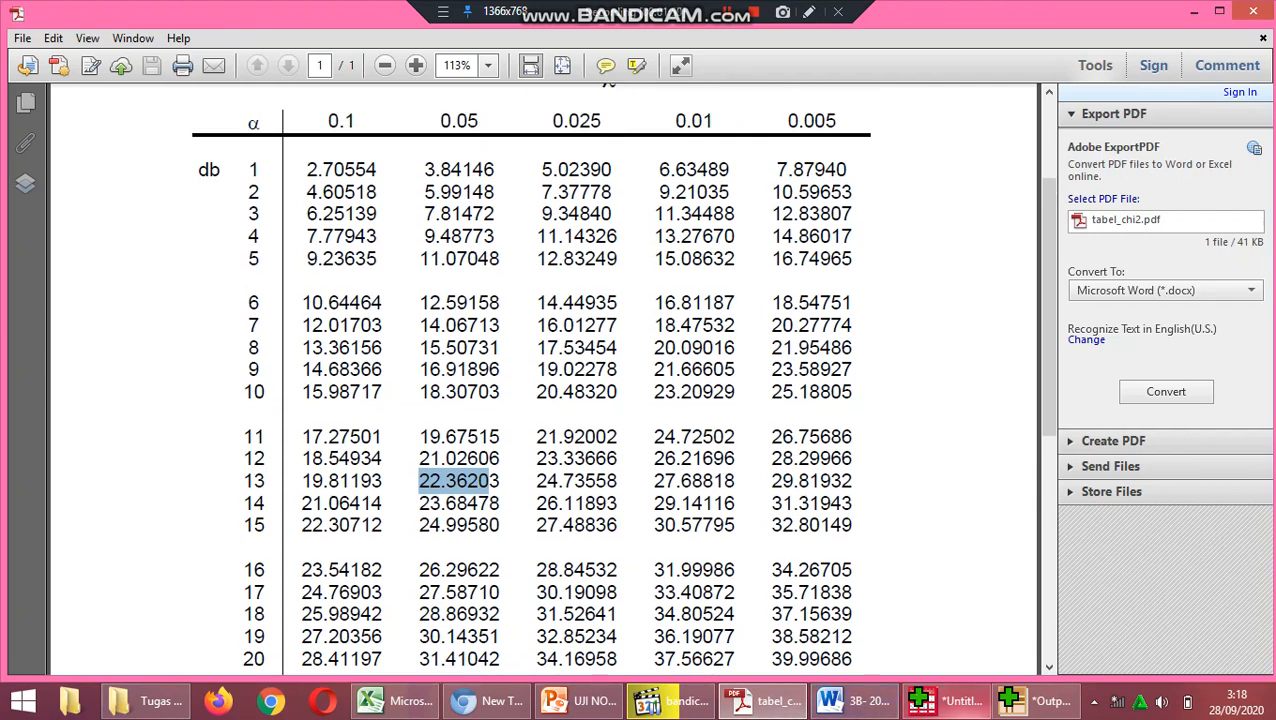
Switch back to the SPSS output, turn on pen drawing and handwrite the table chi-square value as "X²t =" beside the po frequency table.
{"action": "left_click", "coordinate": [950, 701]}
{"action": "left_click", "coordinate": [1040, 701]}
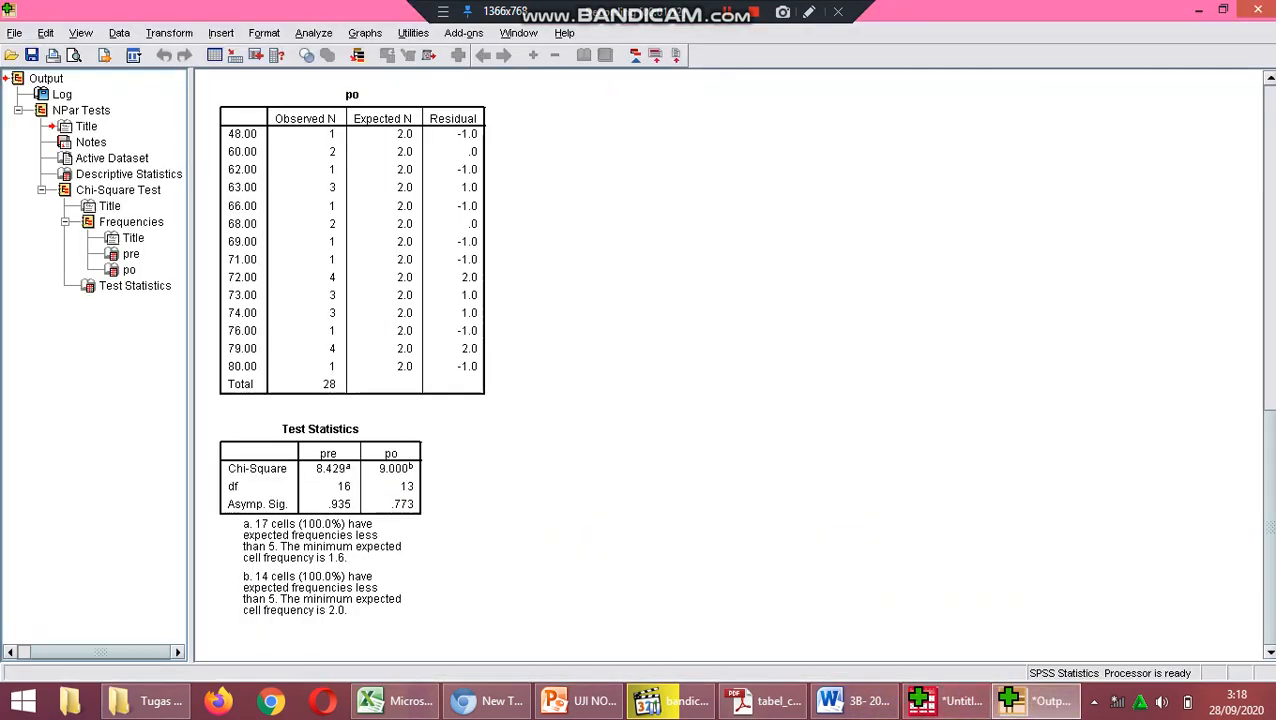
{"action": "left_click", "coordinate": [443, 11]}
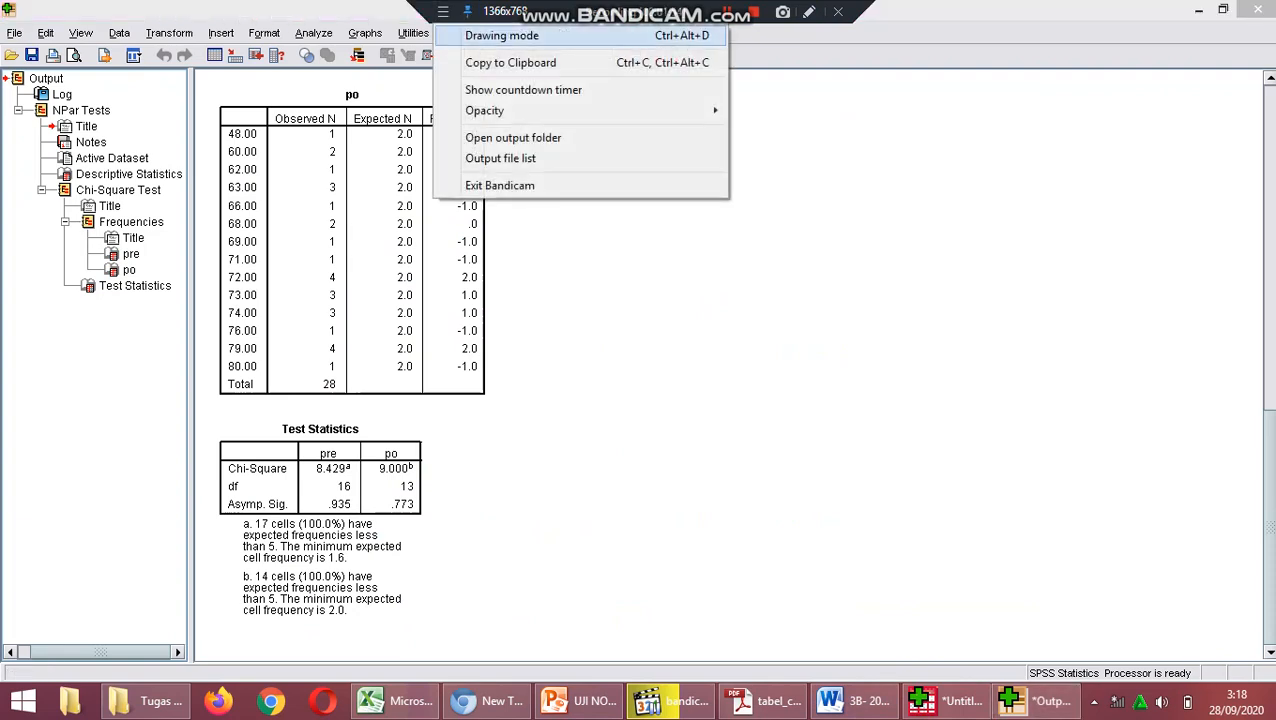
{"action": "left_click", "coordinate": [500, 36]}
{"action": "left_click", "coordinate": [1264, 66]}
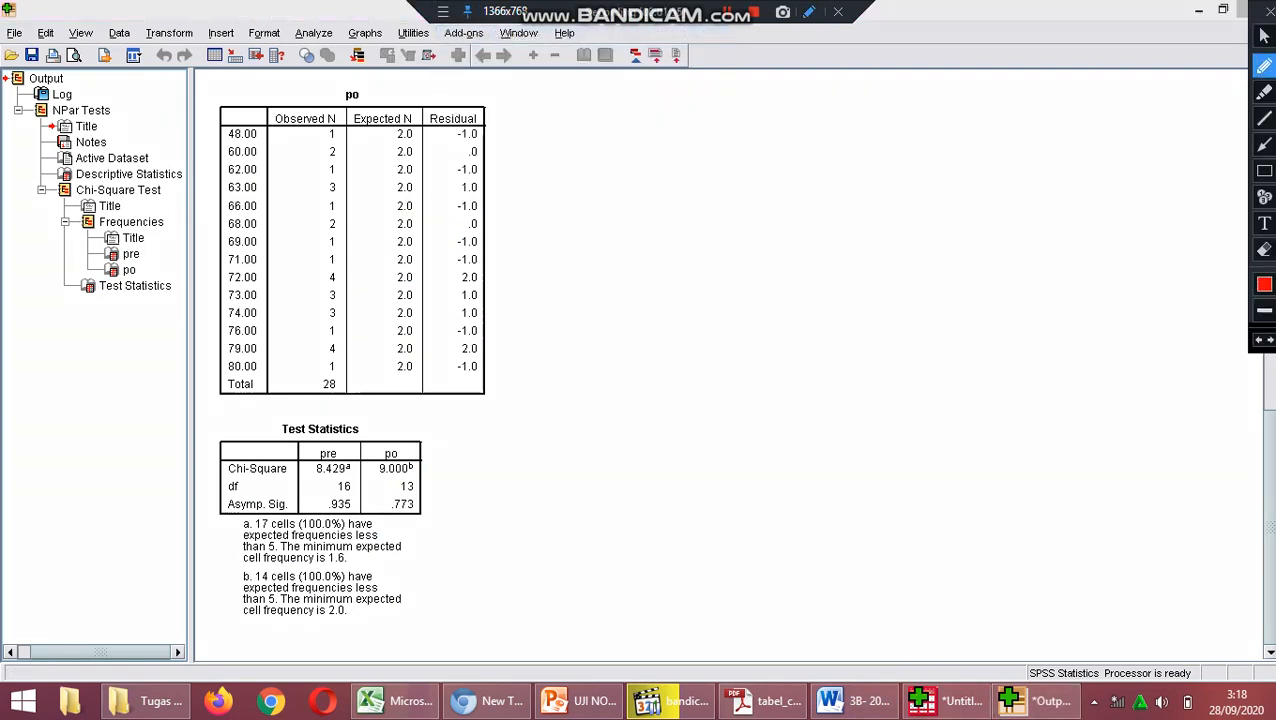
{"action": "mouse_move", "coordinate": [703, 231]}
{"action": "left_mouse_down"}
{"action": "mouse_move", "coordinate": [746, 268]}
{"action": "mouse_move", "coordinate": [710, 274]}
{"action": "left_mouse_up"}
{"action": "mouse_move", "coordinate": [737, 212]}
{"action": "left_mouse_down"}
{"action": "mouse_move", "coordinate": [797, 254]}
{"action": "mouse_move", "coordinate": [766, 282]}
{"action": "mouse_move", "coordinate": [770, 264]}
{"action": "left_mouse_up"}
{"action": "mouse_move", "coordinate": [816, 228]}
{"action": "left_mouse_down"}
{"action": "mouse_move", "coordinate": [826, 256]}
{"action": "mouse_move", "coordinate": [856, 254]}
{"action": "left_mouse_up"}
{"action": "mouse_move", "coordinate": [858, 228]}
{"action": "left_mouse_down"}
{"action": "mouse_move", "coordinate": [868, 260]}
{"action": "mouse_move", "coordinate": [893, 268]}
{"action": "left_mouse_up"}
{"action": "left_click_drag", "start_coordinate": [900, 209], "coordinate": [932, 262]}
{"action": "left_click_drag", "start_coordinate": [894, 262], "coordinate": [934, 260]}
Handwrite the pre-test comparison "pre X²h < X²t" below the table chi-square value.
{"action": "mouse_move", "coordinate": [643, 340]}
{"action": "left_mouse_down"}
{"action": "mouse_move", "coordinate": [656, 386]}
{"action": "mouse_move", "coordinate": [663, 358]}
{"action": "mouse_move", "coordinate": [697, 338]}
{"action": "mouse_move", "coordinate": [724, 351]}
{"action": "left_mouse_up"}
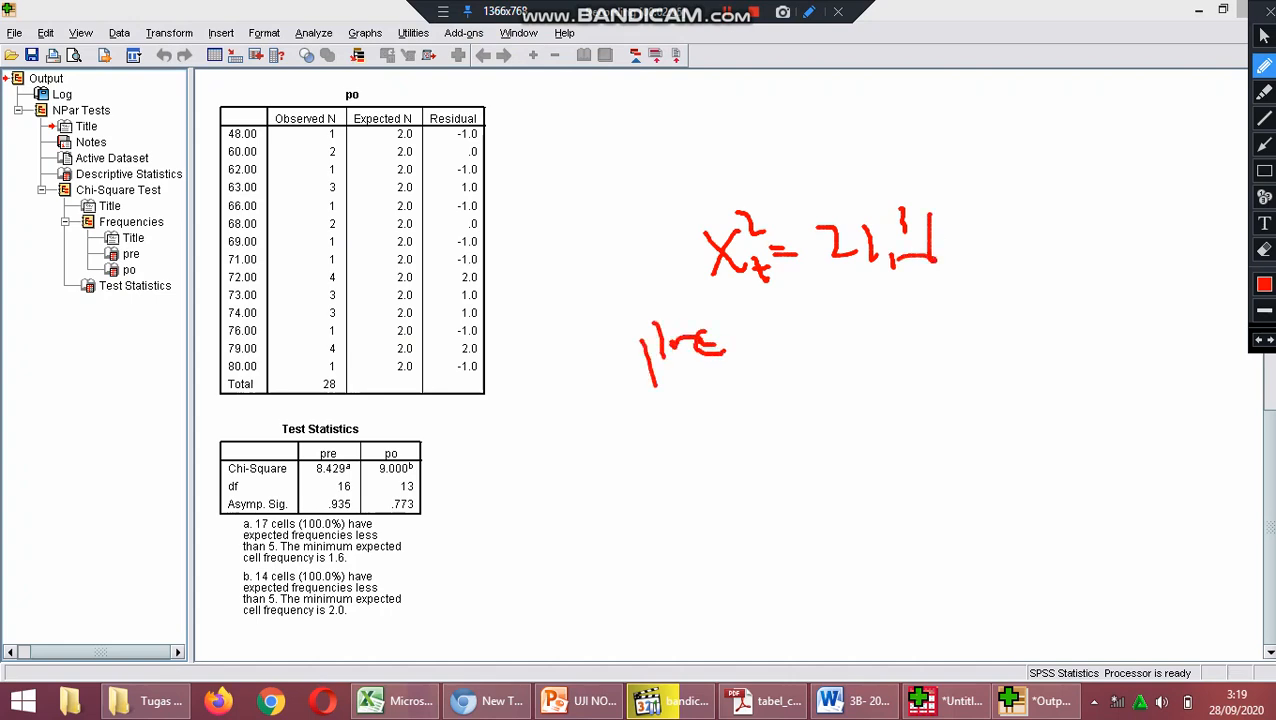
{"action": "left_click_drag", "start_coordinate": [806, 306], "coordinate": [793, 374]}
{"action": "left_click_drag", "start_coordinate": [812, 332], "coordinate": [850, 378]}
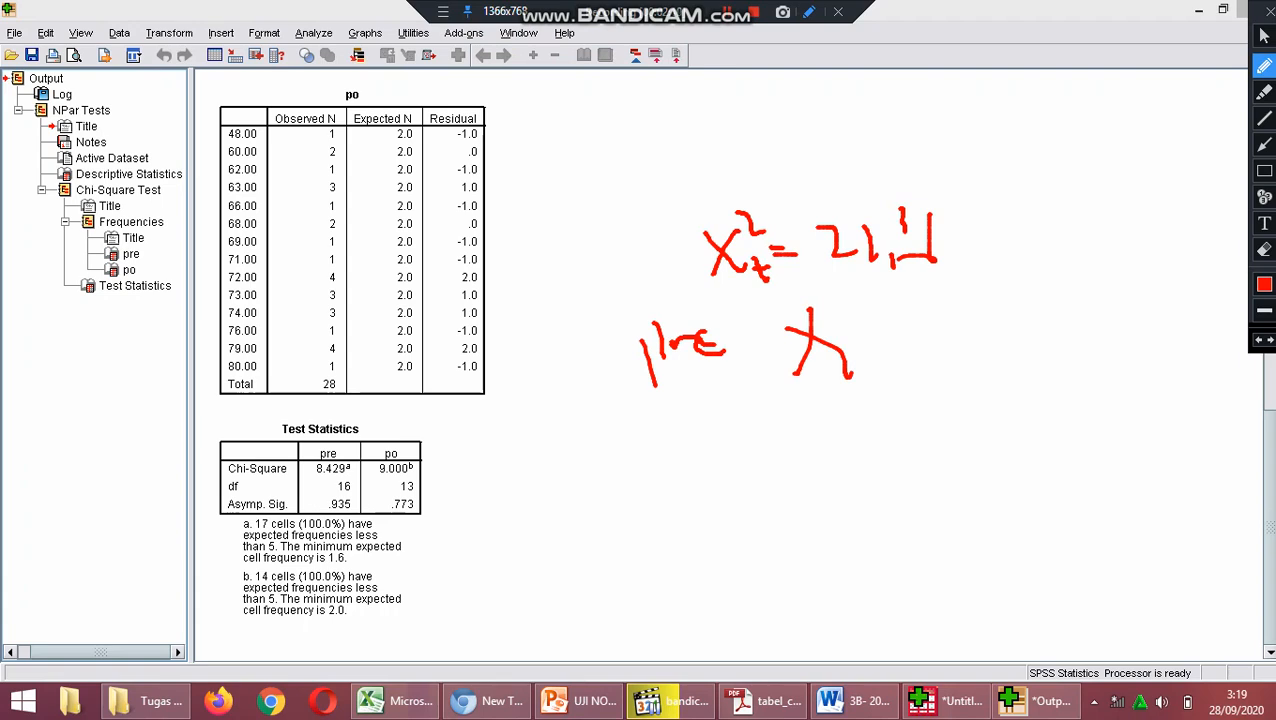
{"action": "mouse_move", "coordinate": [864, 366]}
{"action": "left_mouse_down"}
{"action": "mouse_move", "coordinate": [866, 386]}
{"action": "mouse_move", "coordinate": [878, 384]}
{"action": "left_mouse_up"}
{"action": "mouse_move", "coordinate": [932, 316]}
{"action": "left_mouse_down"}
{"action": "mouse_move", "coordinate": [909, 360]}
{"action": "mouse_move", "coordinate": [990, 358]}
{"action": "left_mouse_up"}
{"action": "left_click_drag", "start_coordinate": [982, 312], "coordinate": [960, 370]}
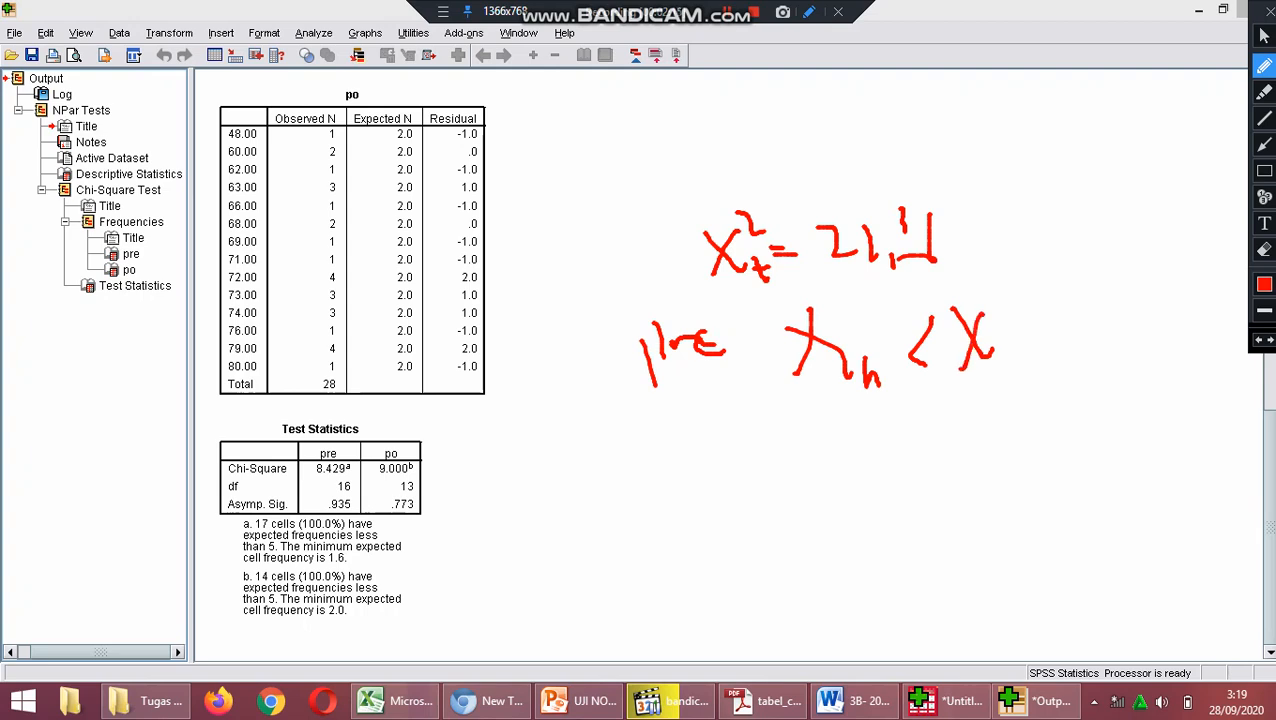
{"action": "mouse_move", "coordinate": [840, 297]}
{"action": "left_mouse_down"}
{"action": "mouse_move", "coordinate": [848, 318]}
{"action": "mouse_move", "coordinate": [866, 320]}
{"action": "left_mouse_up"}
{"action": "mouse_move", "coordinate": [974, 294]}
{"action": "left_mouse_down"}
{"action": "mouse_move", "coordinate": [1010, 316]}
{"action": "mouse_move", "coordinate": [1030, 376]}
{"action": "mouse_move", "coordinate": [1030, 362]}
{"action": "left_mouse_up"}
Handwrite the null hypothesis label "Ho =" below the pre-test comparison.
{"action": "mouse_move", "coordinate": [741, 420]}
{"action": "left_mouse_down"}
{"action": "mouse_move", "coordinate": [760, 478]}
{"action": "mouse_move", "coordinate": [786, 440]}
{"action": "mouse_move", "coordinate": [790, 468]}
{"action": "left_mouse_up"}
{"action": "mouse_move", "coordinate": [800, 450]}
{"action": "left_mouse_down"}
{"action": "mouse_move", "coordinate": [862, 438]}
{"action": "mouse_move", "coordinate": [878, 452]}
{"action": "left_mouse_up"}
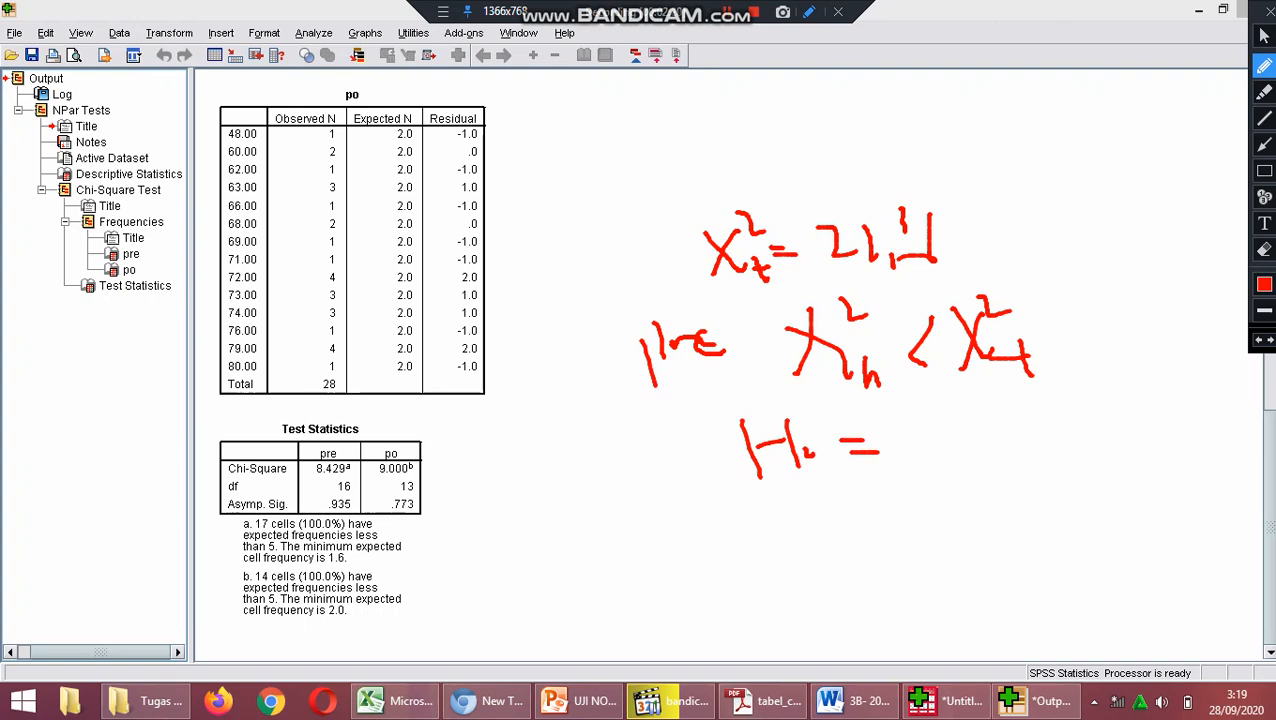
{"action": "left_click_drag", "start_coordinate": [793, 441], "coordinate": [822, 455]}
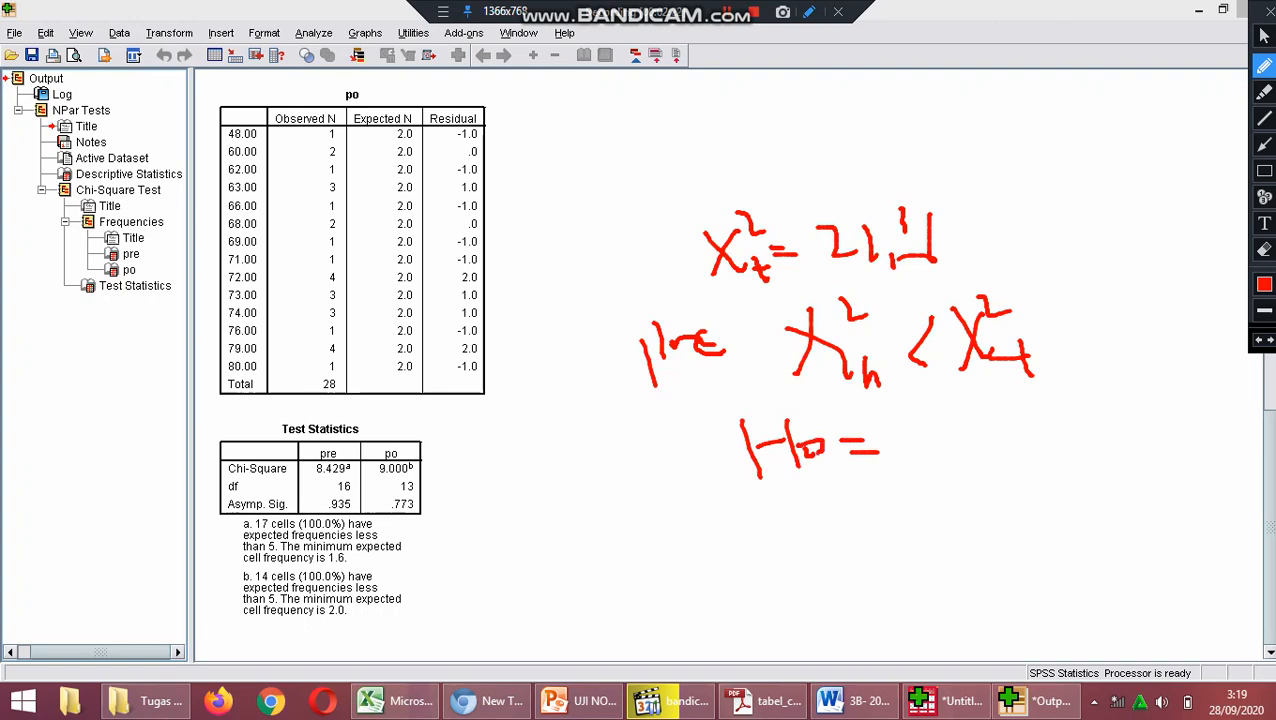